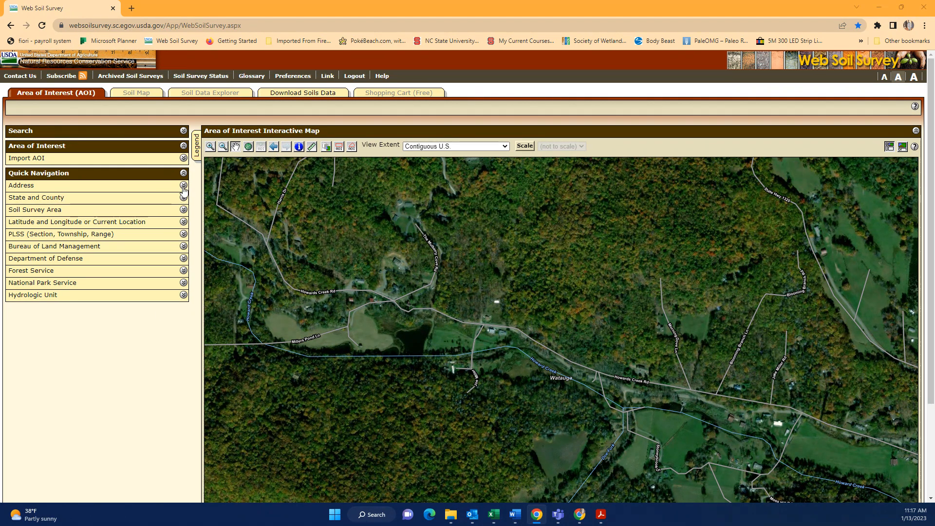
# Paste the coordinates 36.235877, -81.653369 into the Latitude and Longitude field and view that location
pyautogui.click(186, 226)
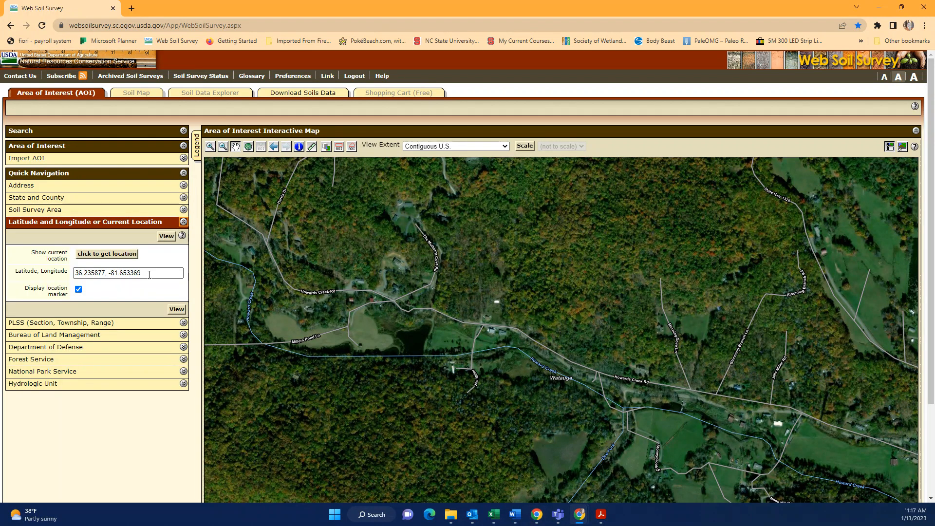
pyautogui.moveTo(149, 273); pyautogui.dragTo(76, 273)
pyautogui.rightClick(74, 271)
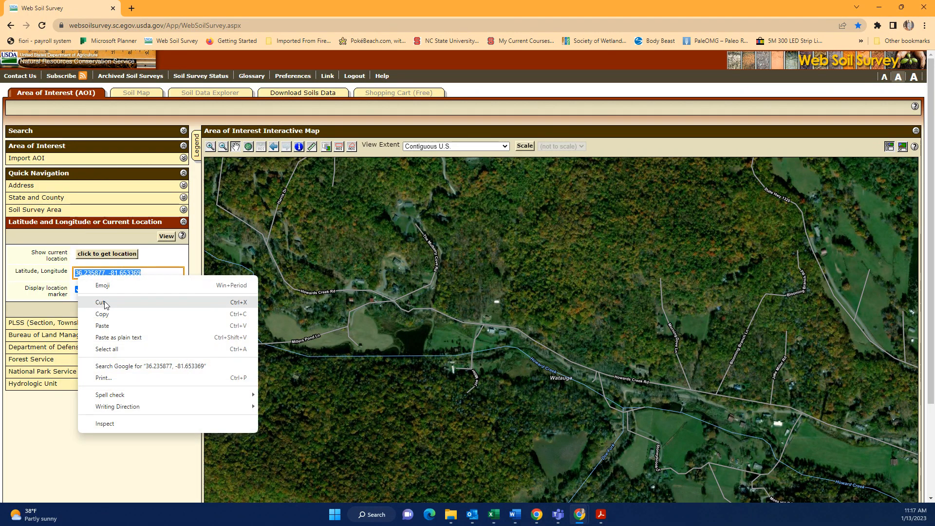
pyautogui.click(107, 324)
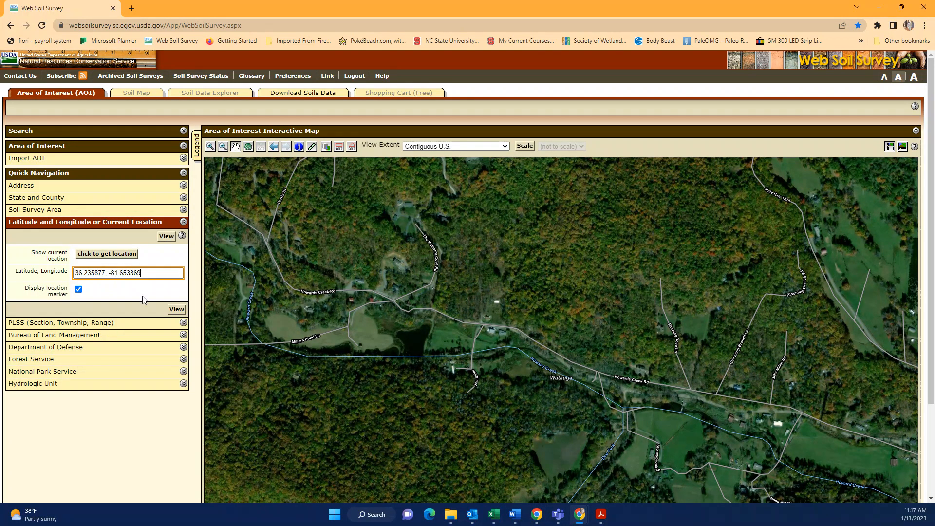
pyautogui.click(166, 241)
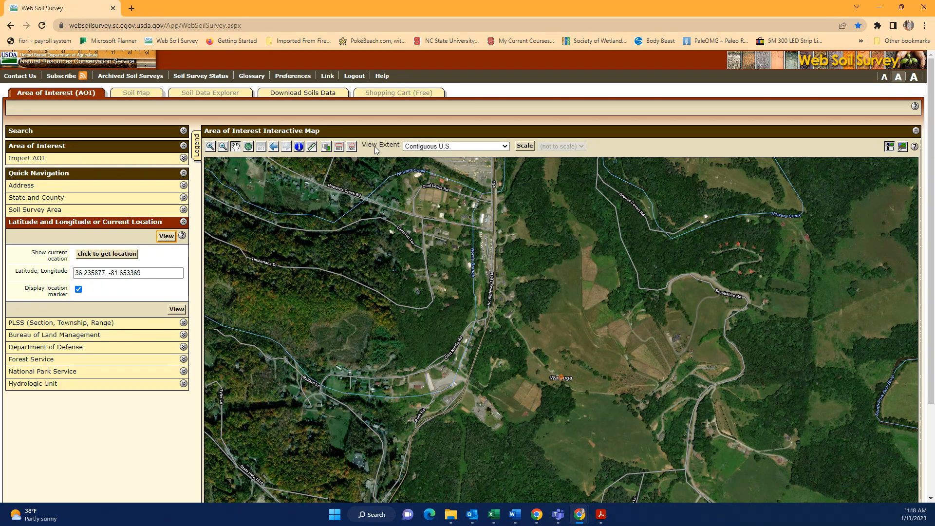
# Trace an AOI polygon around the fields near Watauga, closing it to create a 63.1-acre area
pyautogui.click(352, 146)
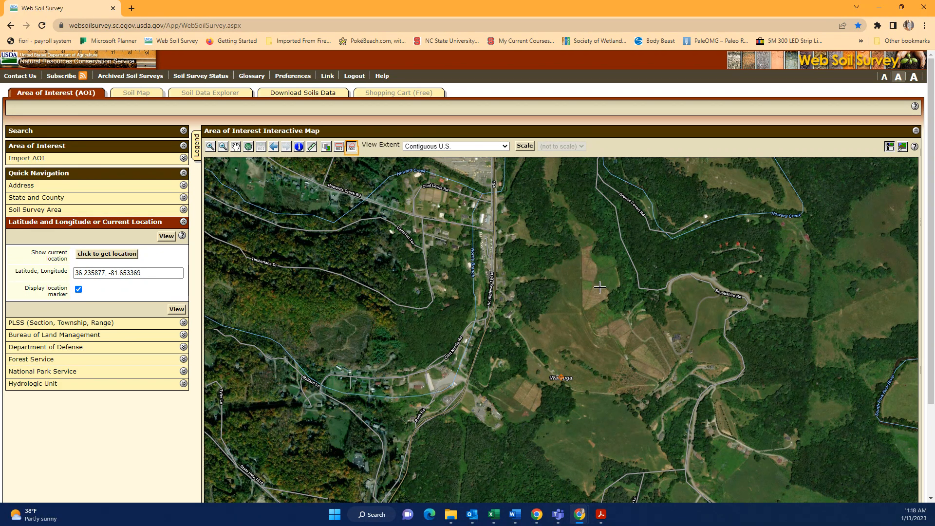
pyautogui.click(624, 340)
pyautogui.click(552, 316)
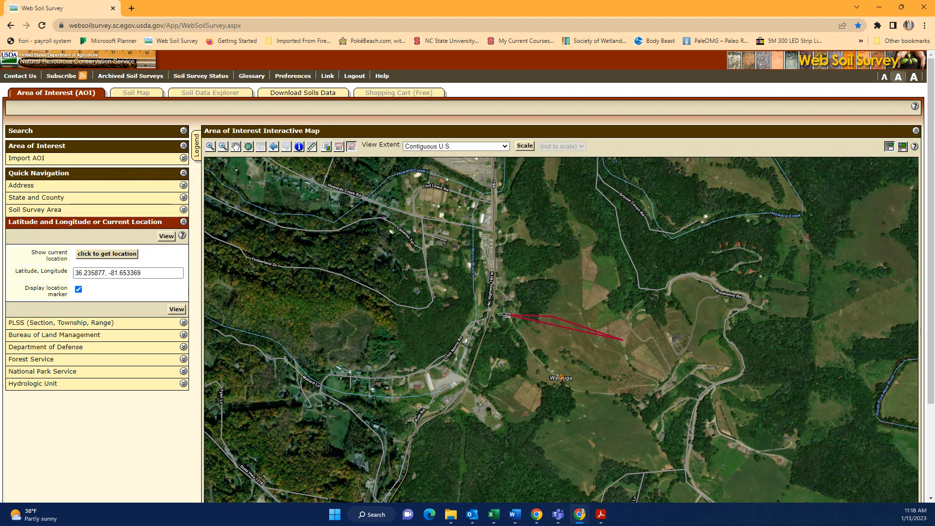
pyautogui.click(496, 316)
pyautogui.click(486, 349)
pyautogui.click(504, 388)
pyautogui.click(541, 429)
pyautogui.click(620, 444)
pyautogui.click(674, 432)
pyautogui.click(699, 397)
pyautogui.click(678, 363)
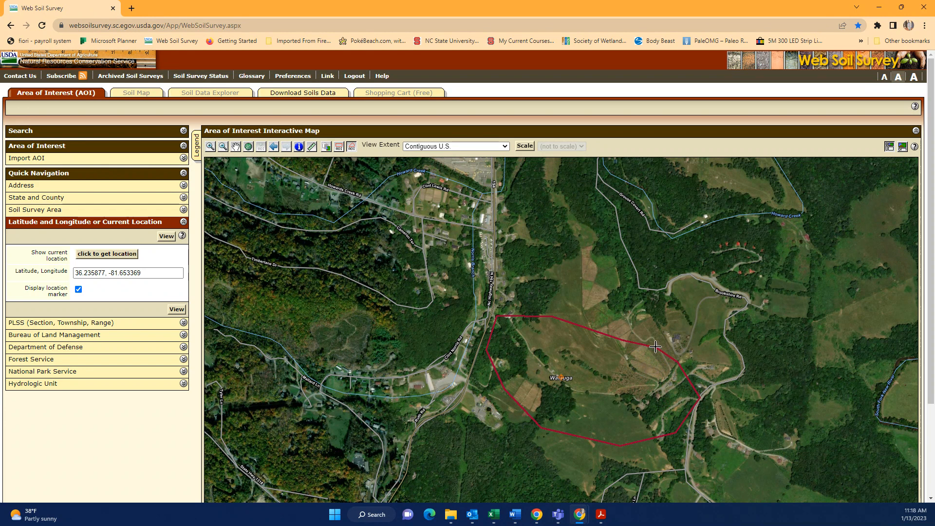
pyautogui.click(624, 340)
pyautogui.doubleClick(643, 336)
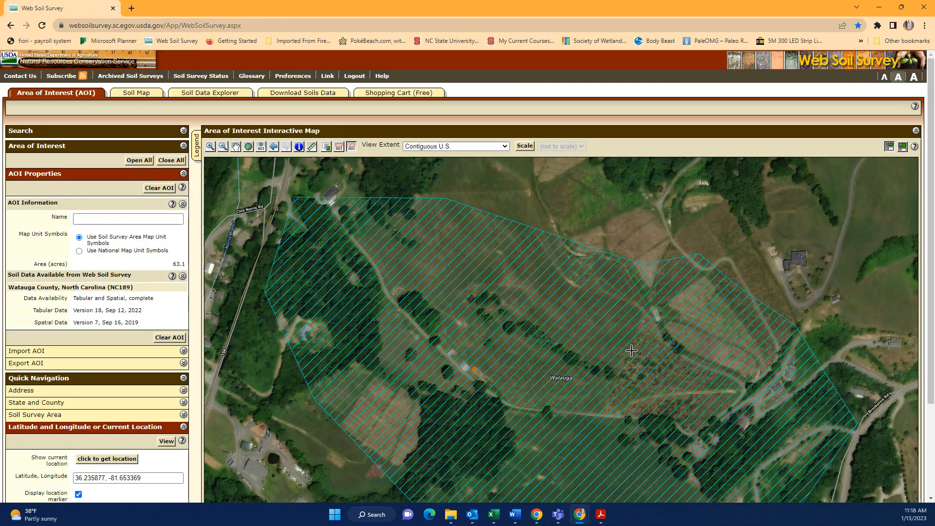
pyautogui.scroll(-1, 516, 339)
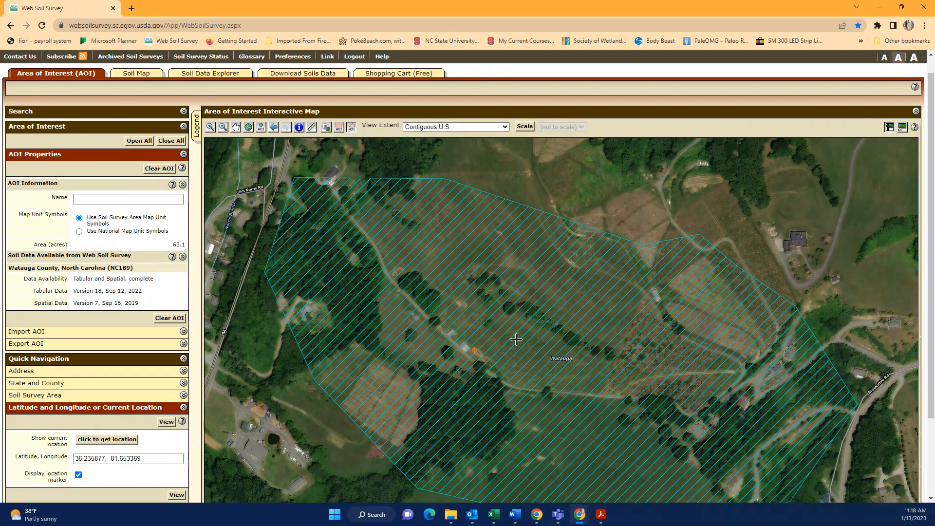
pyautogui.scroll(-2, 516, 339)
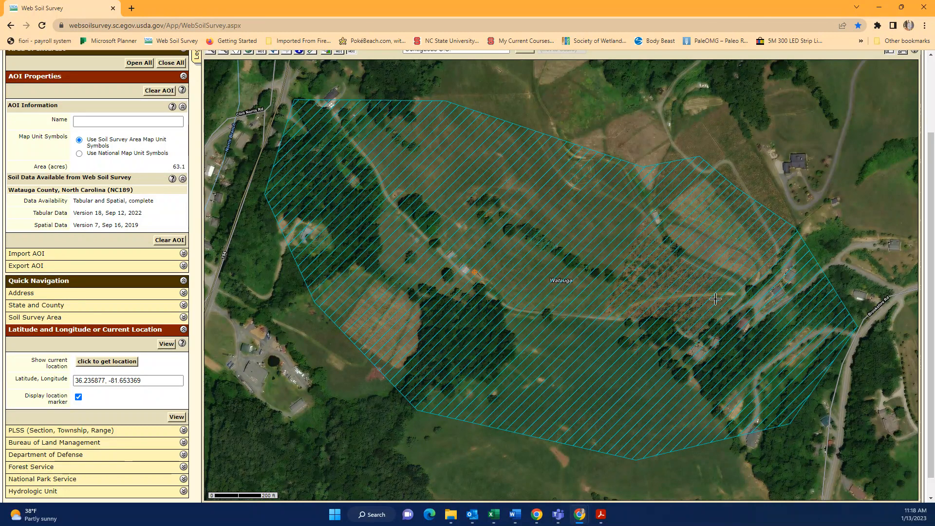
pyautogui.scroll(2, 586, 320)
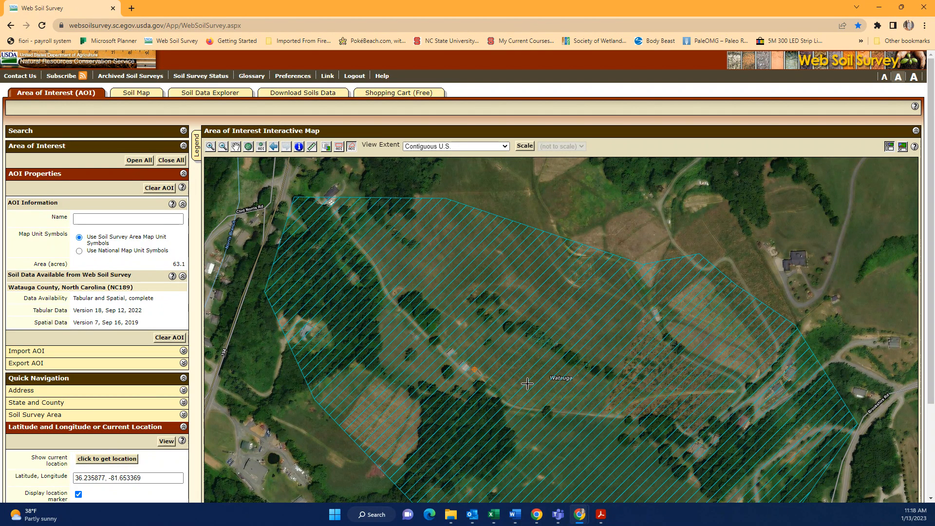
pyautogui.click(499, 515)
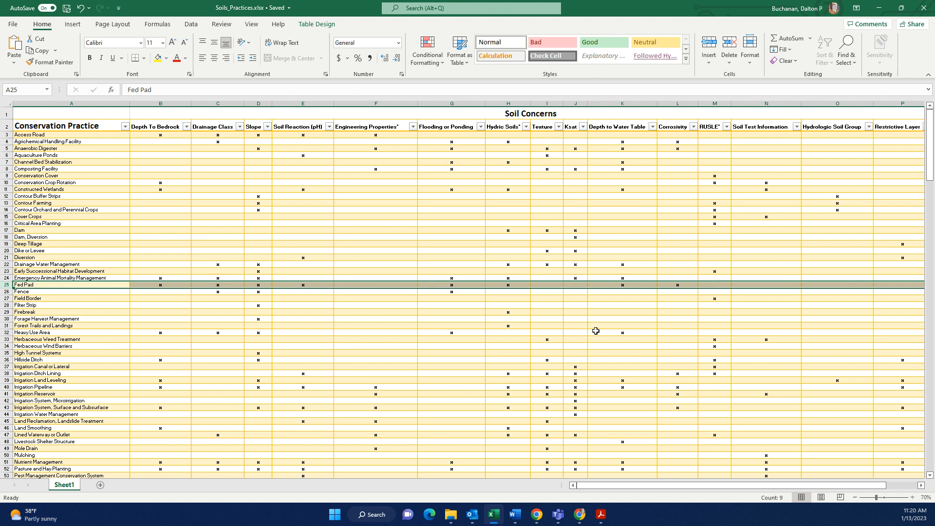
pyautogui.click(878, 7)
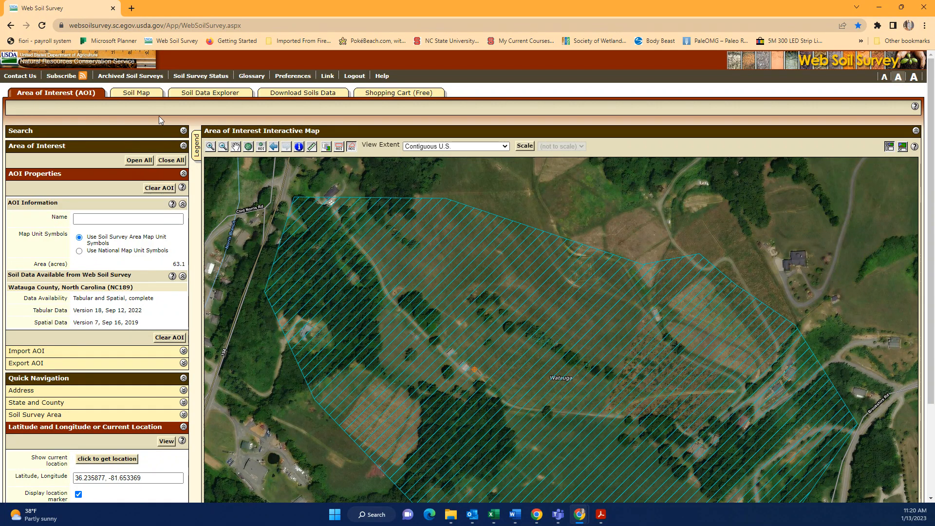
# Show the Soil Map with its Map Unit Legend listing CdE, SnC, SnD, WaC and WaD
pyautogui.click(138, 93)
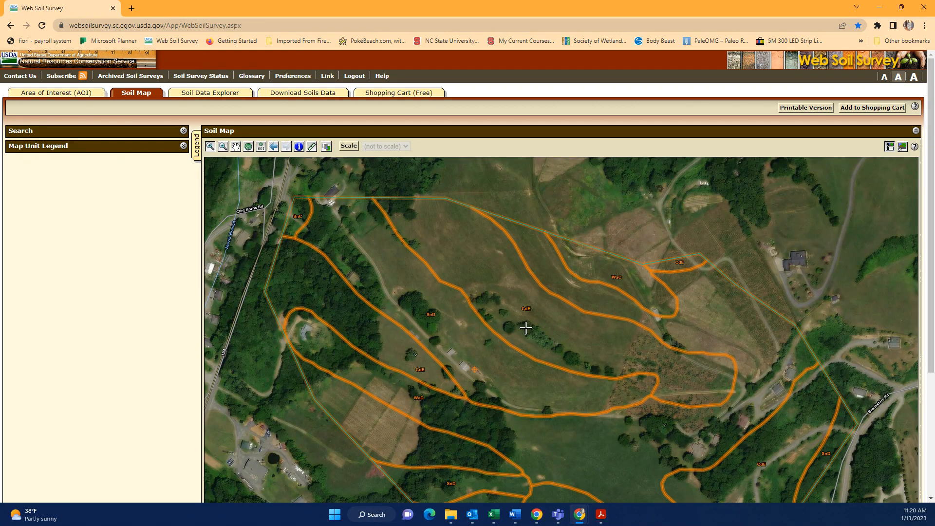
pyautogui.scroll(-1, 486, 342)
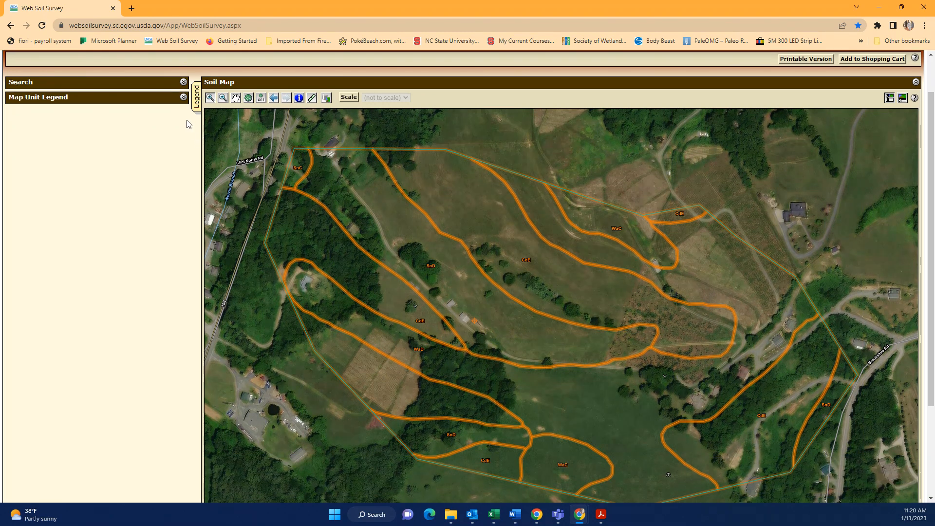
pyautogui.click(183, 97)
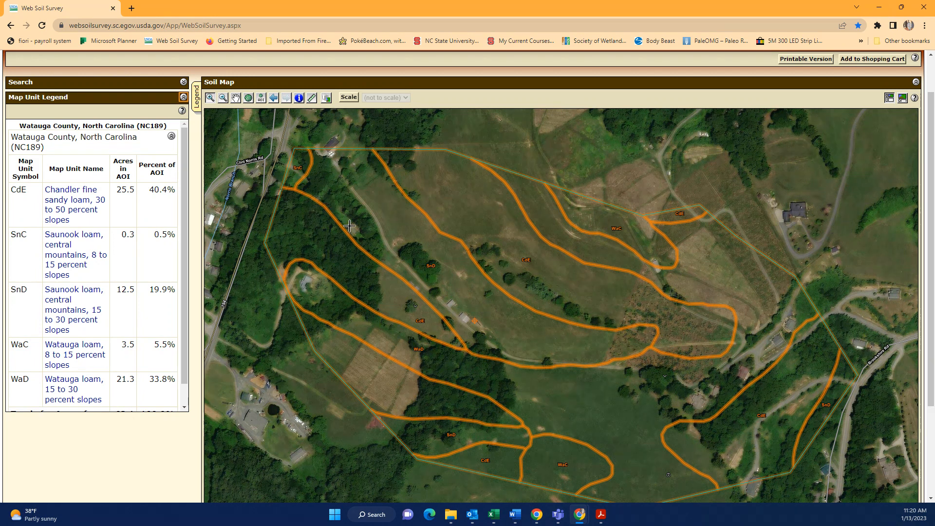
# Open the SnD Saunook loam, 15 to 30 percent slopes map unit description
pyautogui.click(67, 314)
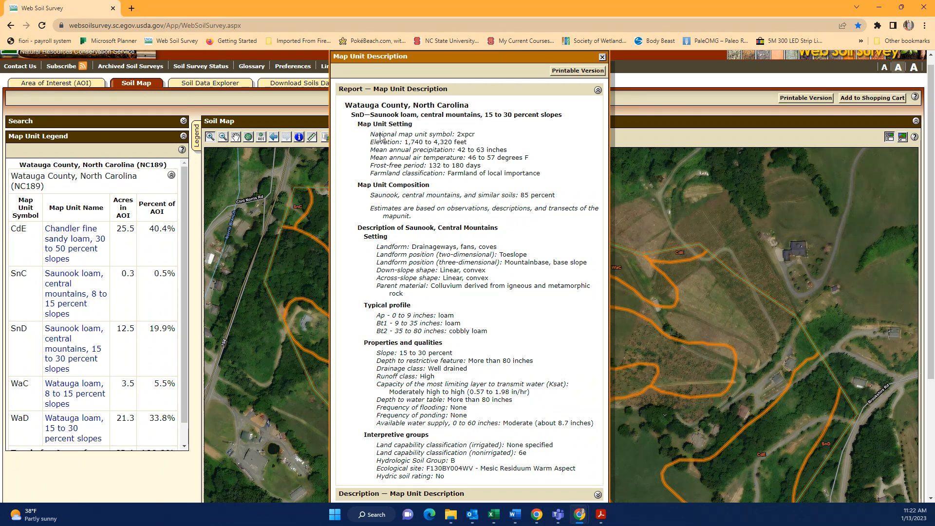
# Open the SnC Saunook loam description, review its typical profile, and briefly check the Soils_Practices workbook
pyautogui.click(60, 302)
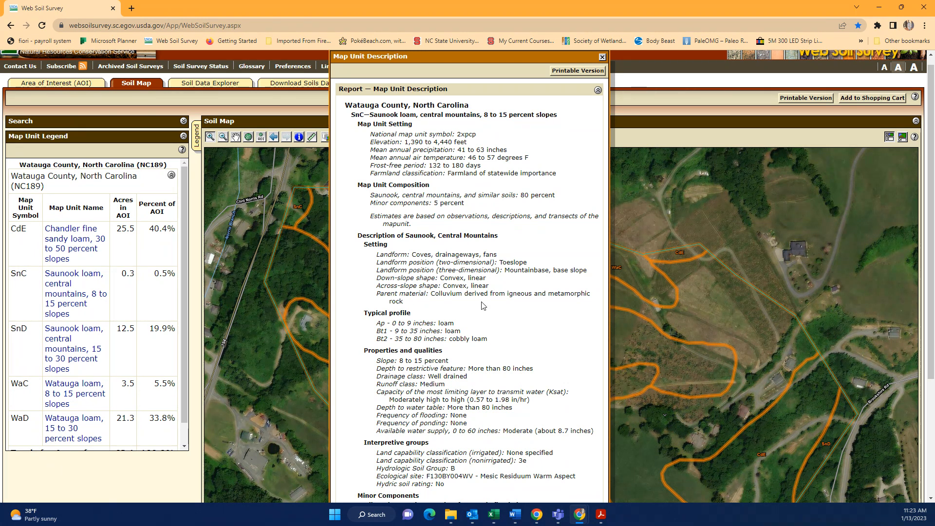
pyautogui.moveTo(369, 312); pyautogui.dragTo(492, 348)
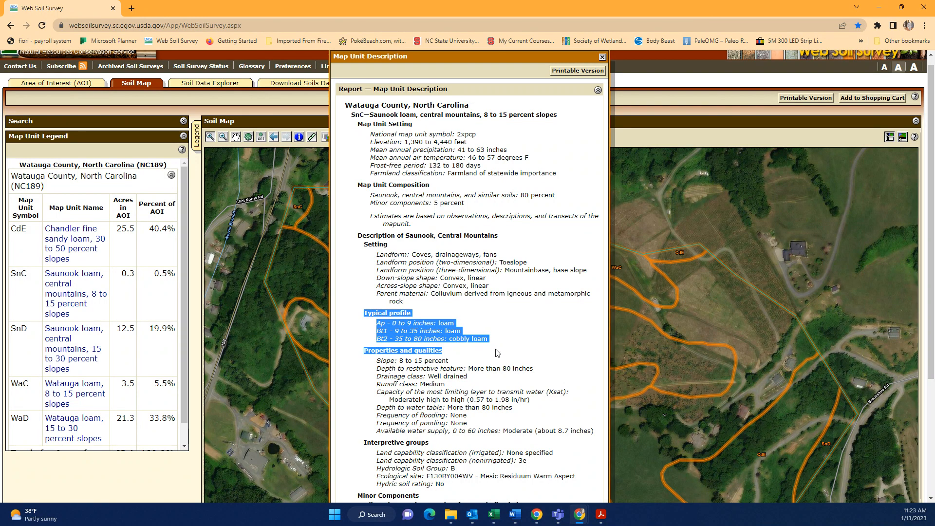
pyautogui.click(423, 304)
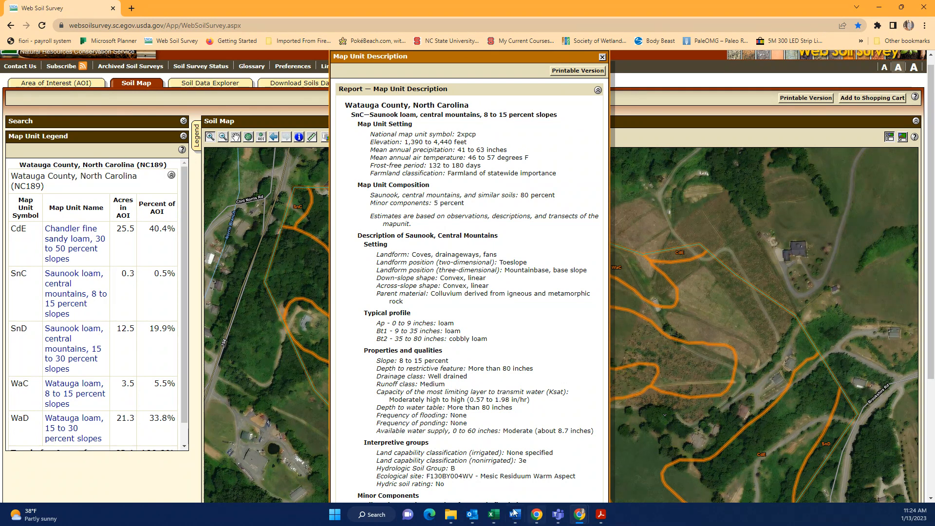
pyautogui.click(493, 515)
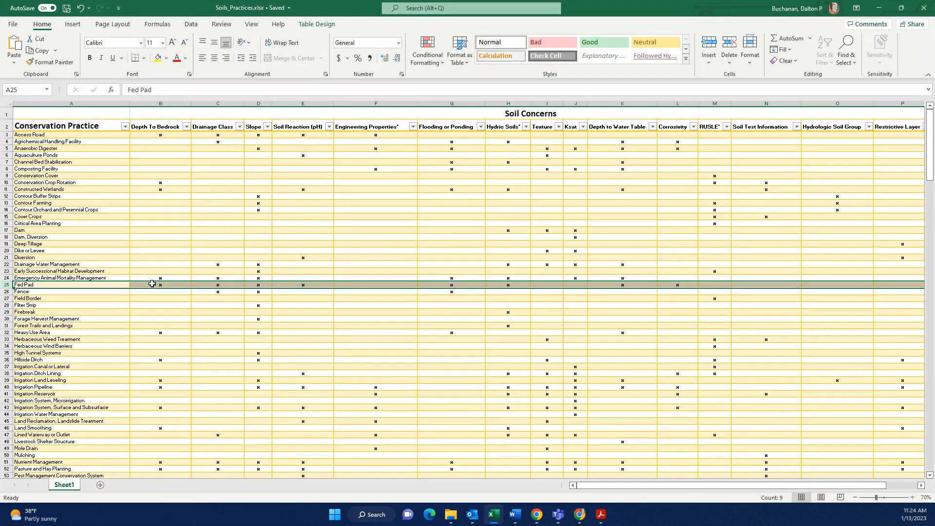
pyautogui.click(879, 8)
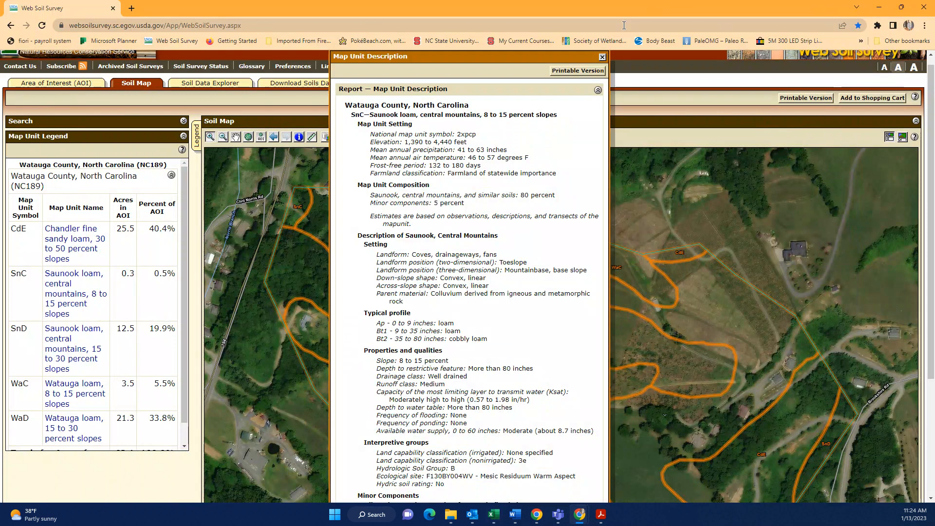
# Close the description and expand Suitabilities and Limitations > Building Site Development > Corrosion of Concrete
pyautogui.click(602, 57)
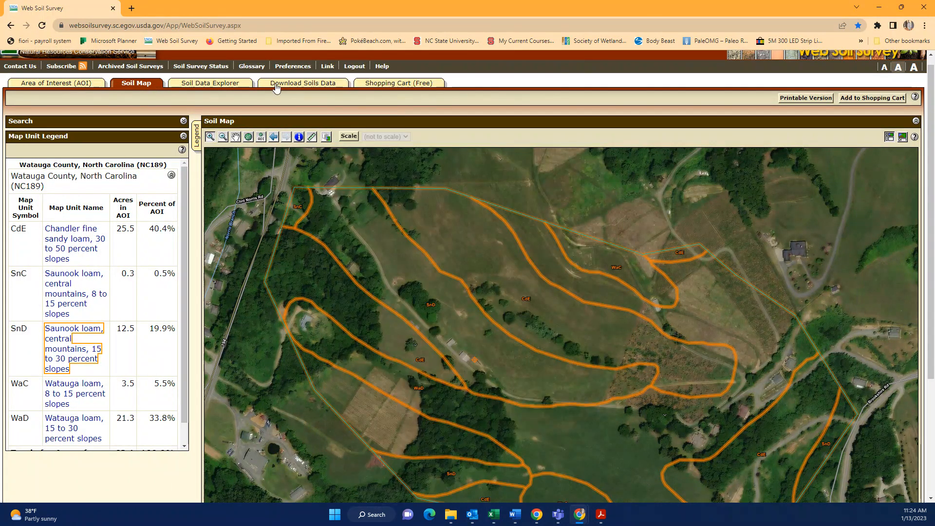
pyautogui.click(225, 86)
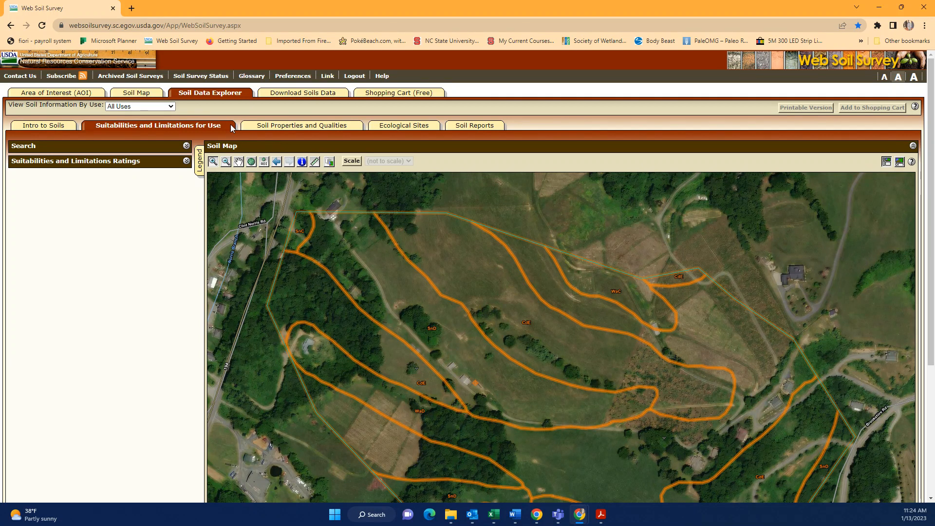
pyautogui.click(186, 160)
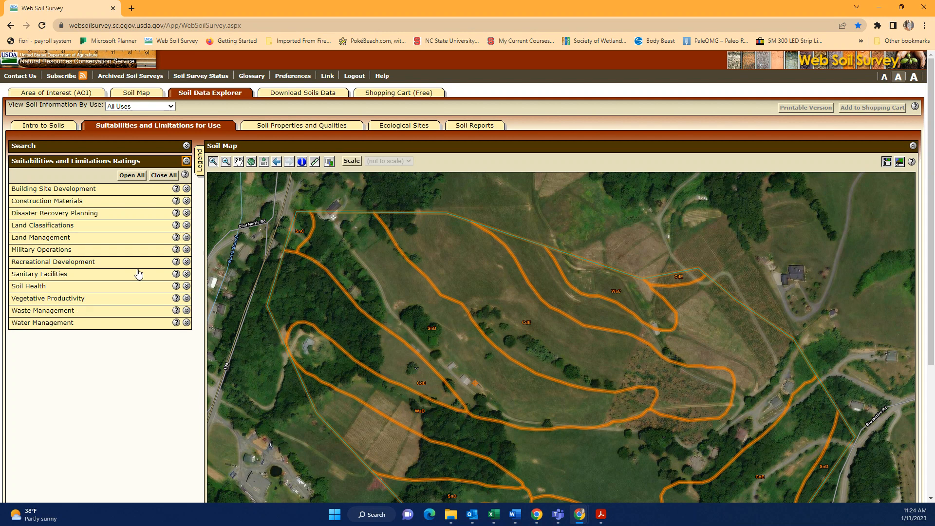
pyautogui.click(187, 189)
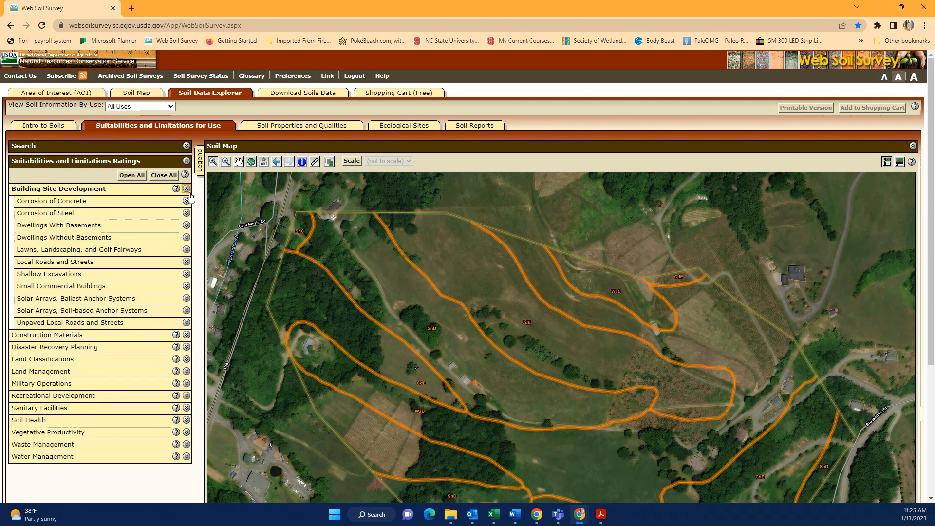
pyautogui.click(188, 201)
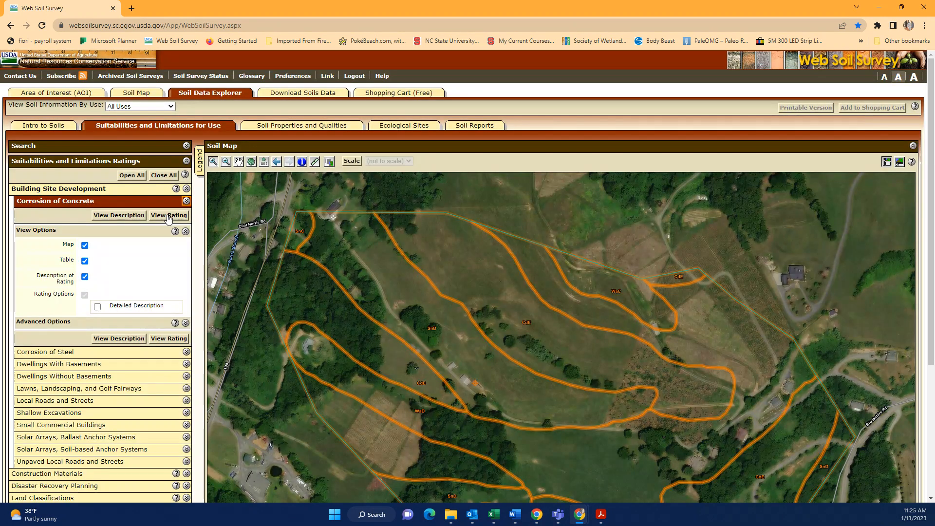
# Generate the Corrosion of Concrete rating map and read its High/Moderate summary table and description
pyautogui.click(166, 216)
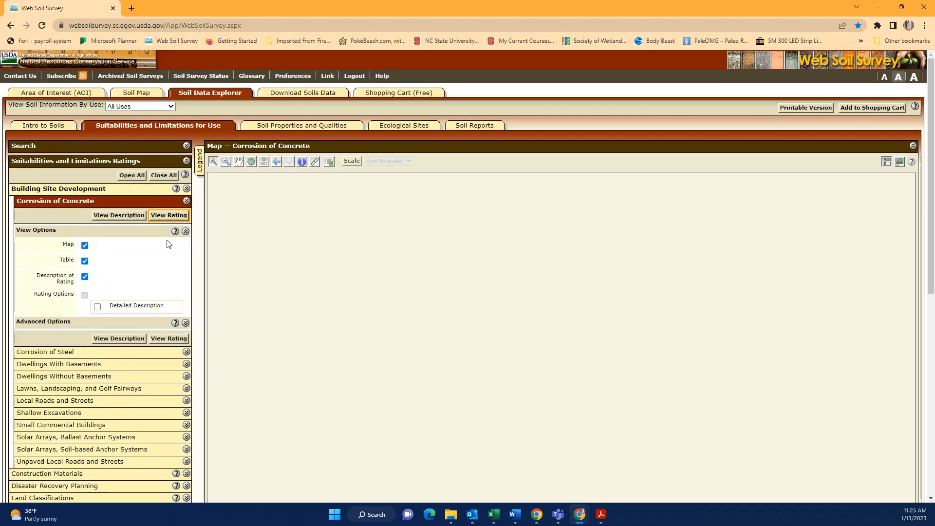
pyautogui.scroll(-4, 392, 255)
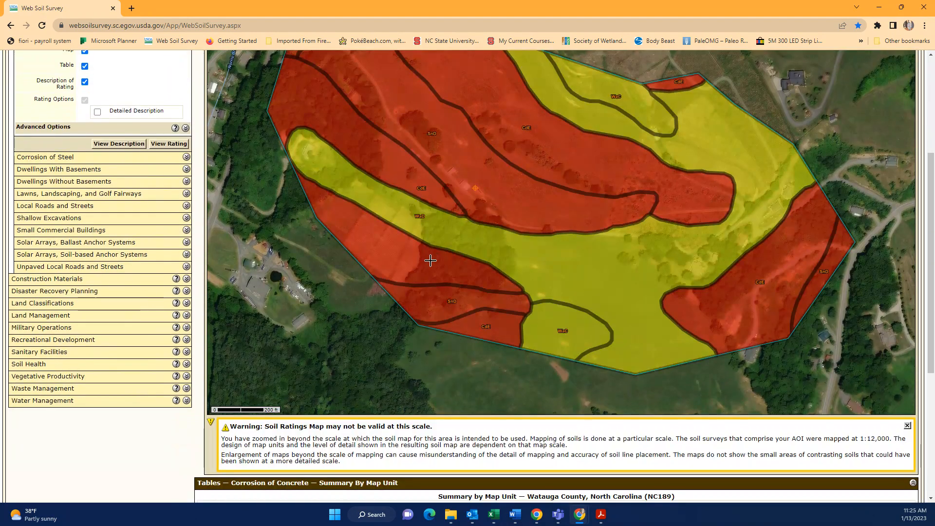
pyautogui.scroll(-4, 430, 262)
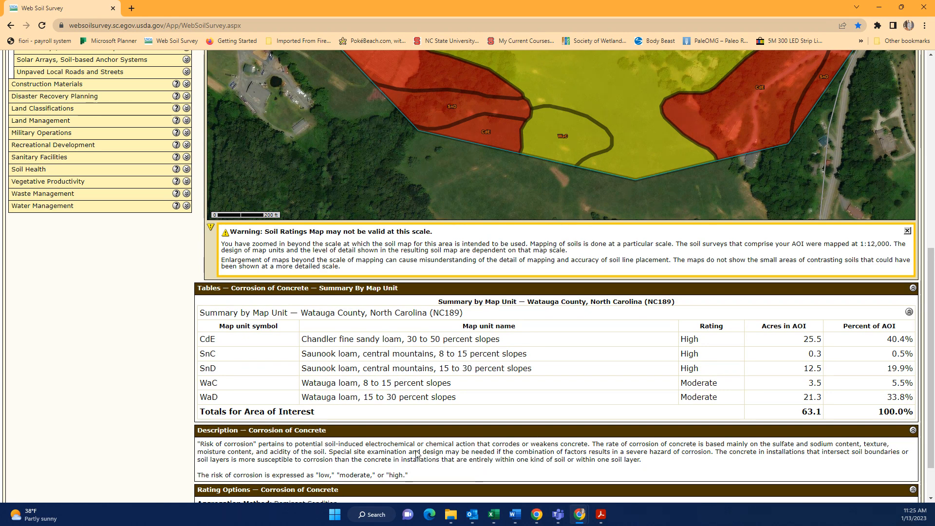
pyautogui.scroll(-2, 370, 456)
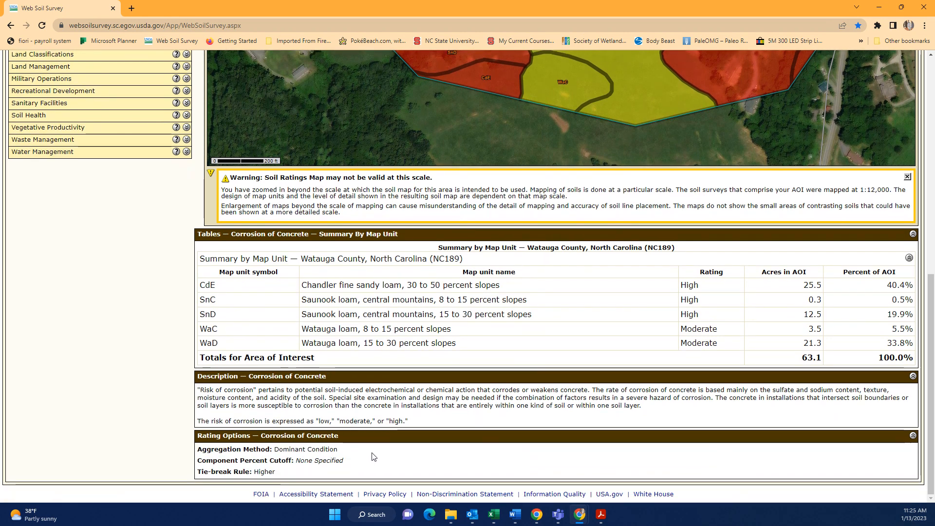
pyautogui.scroll(8, 365, 458)
pyautogui.scroll(-7, 387, 434)
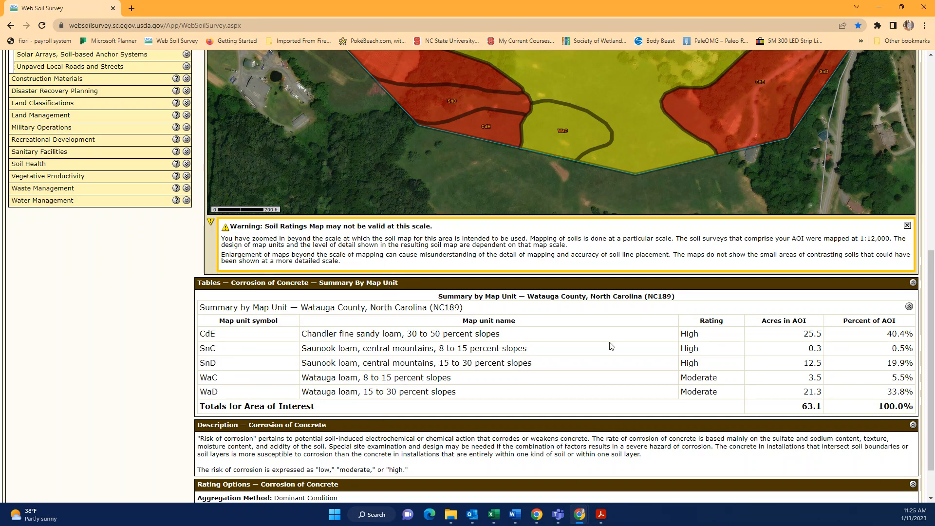
pyautogui.scroll(7, 356, 370)
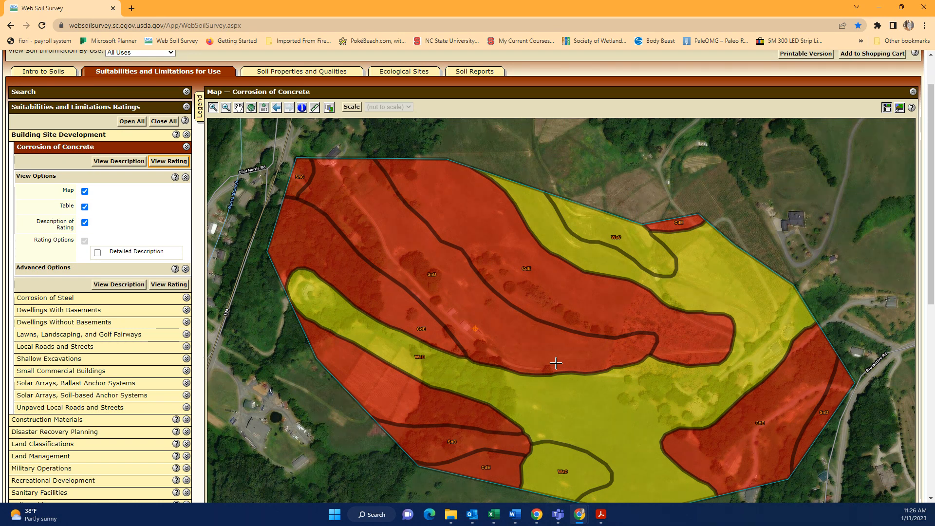
# Collapse Corrosion of Concrete and expand Soil Properties and Qualities > Soil Physical Properties > Linear Extensibility
pyautogui.click(186, 146)
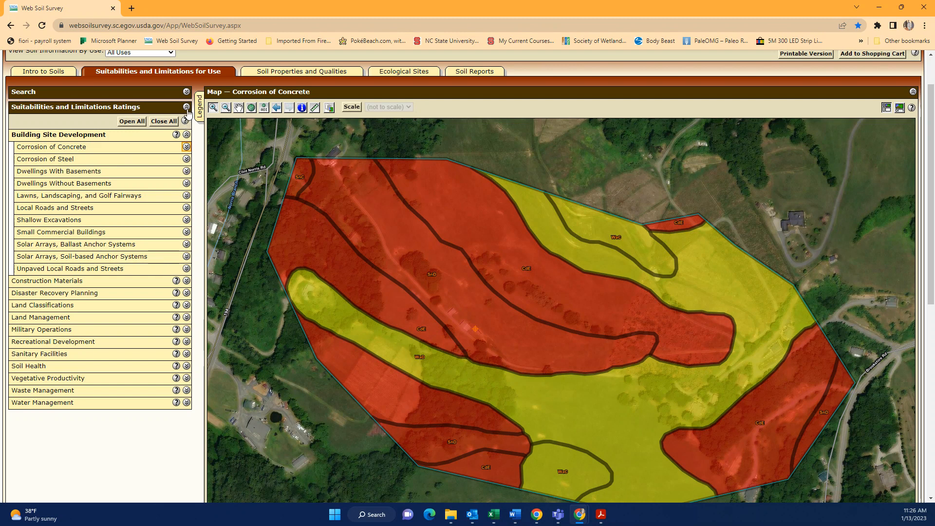
pyautogui.click(186, 107)
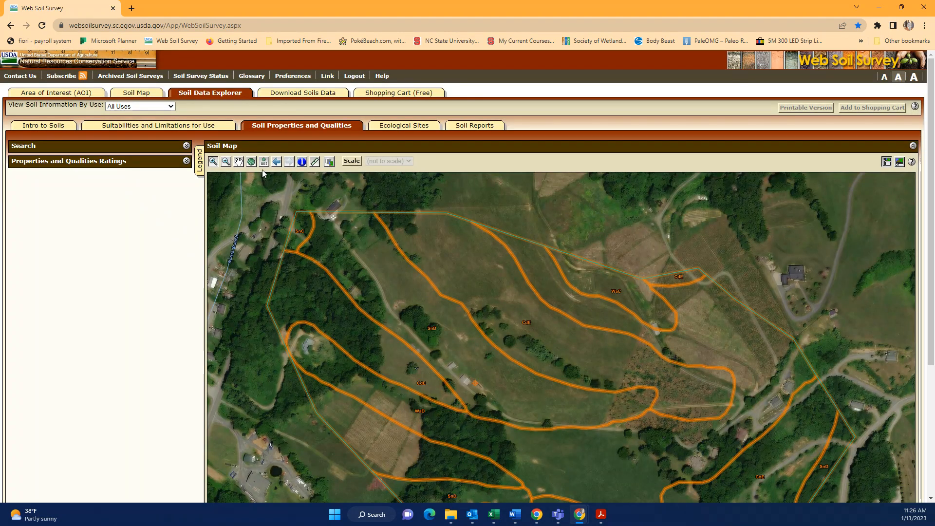
pyautogui.click(186, 161)
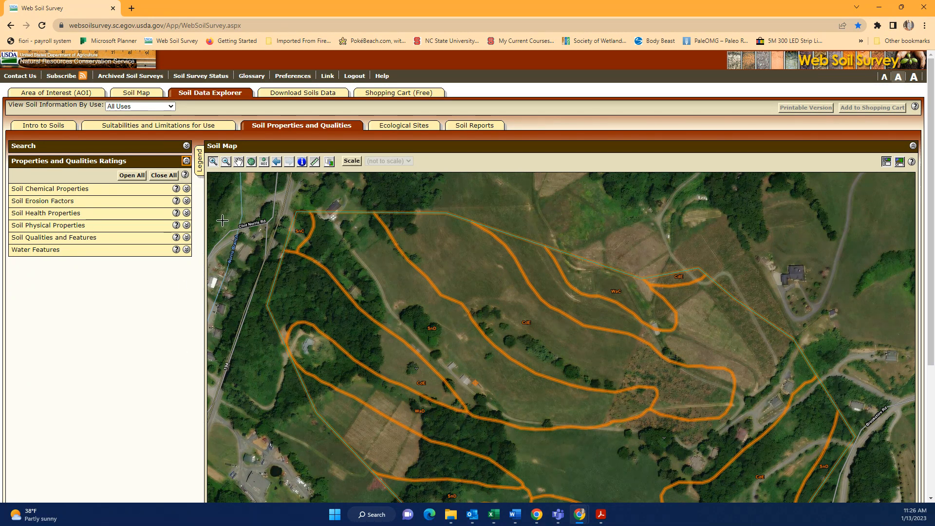
pyautogui.click(187, 225)
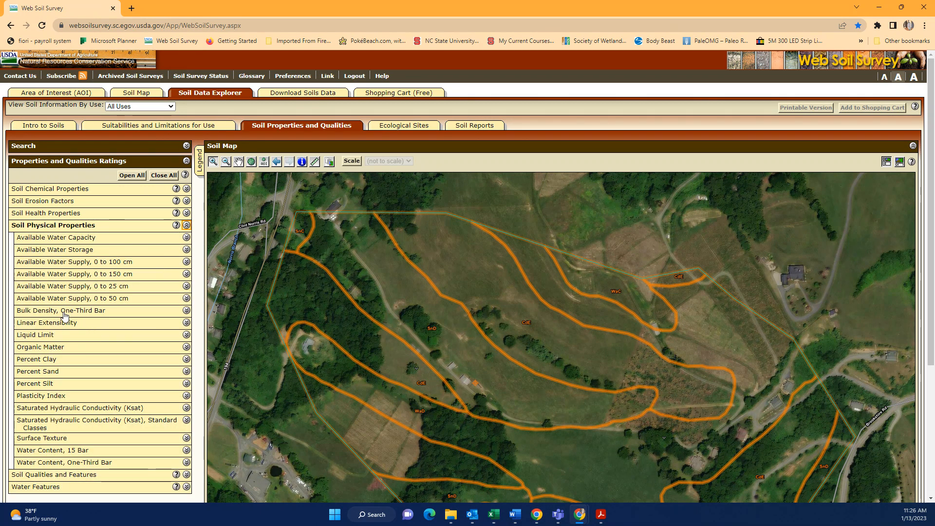
pyautogui.click(186, 323)
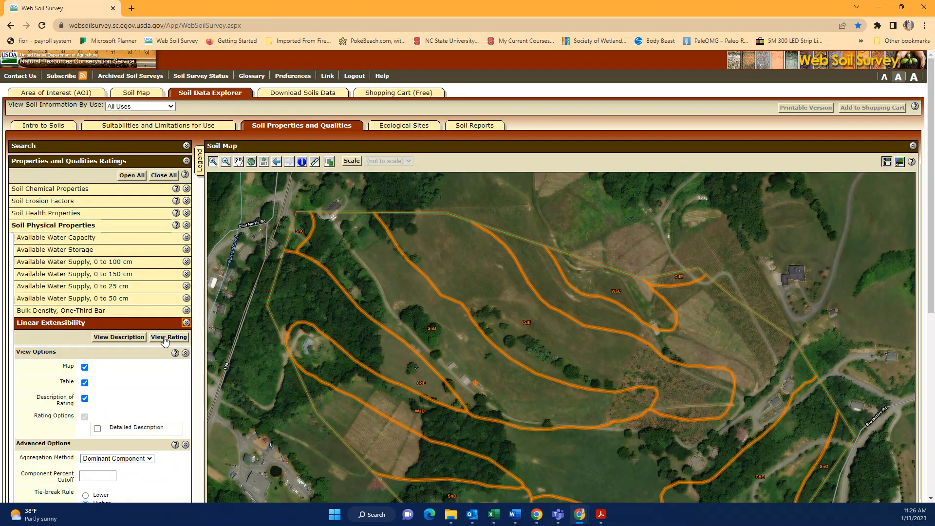
# Rate Linear Extensibility using All Layers (Weighted Average), giving SnC and SnD 1.8% and others 1.5%
pyautogui.click(166, 337)
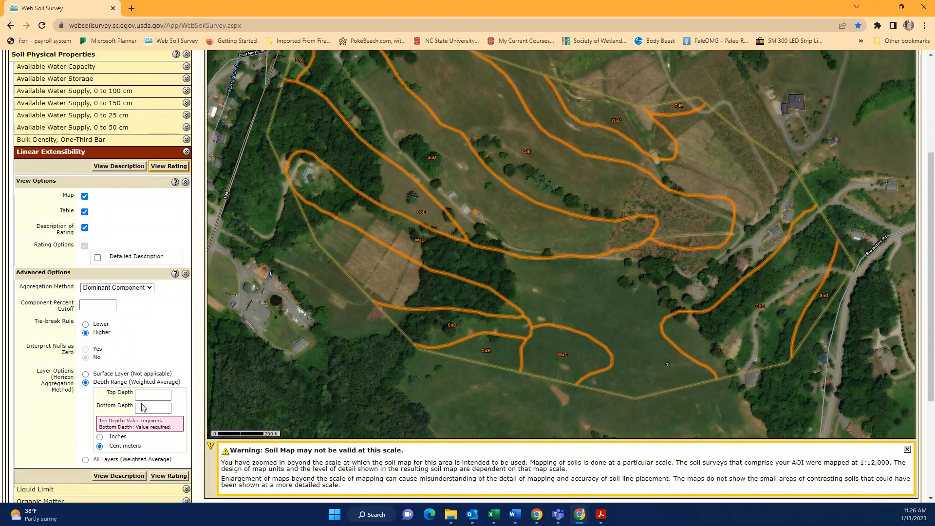
pyautogui.scroll(-2, 196, 344)
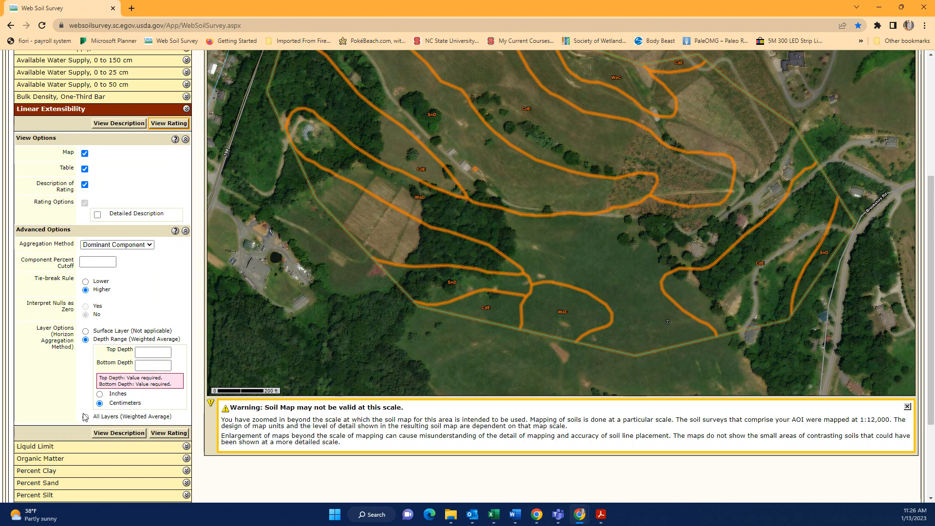
pyautogui.click(171, 433)
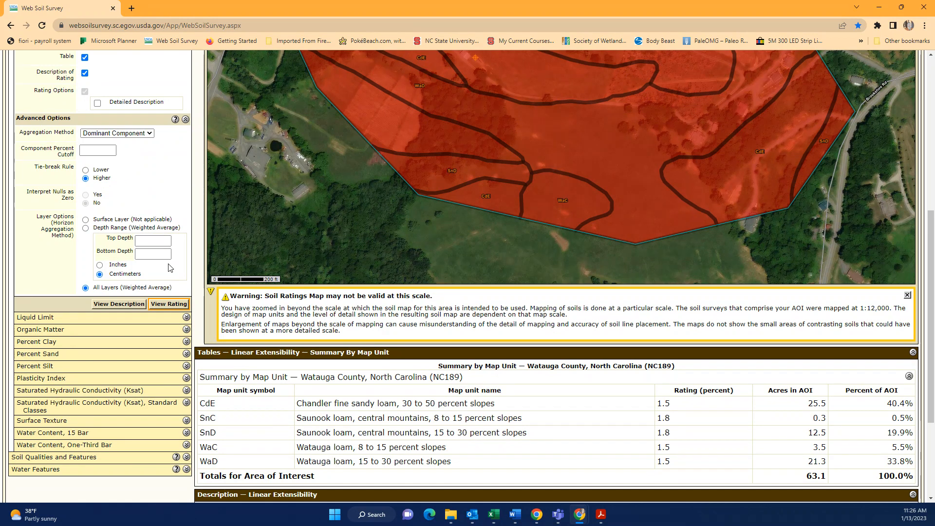
# Read the Linear Extensibility description and rating options, then collapse the Linear Extensibility entry
pyautogui.scroll(-3, 563, 309)
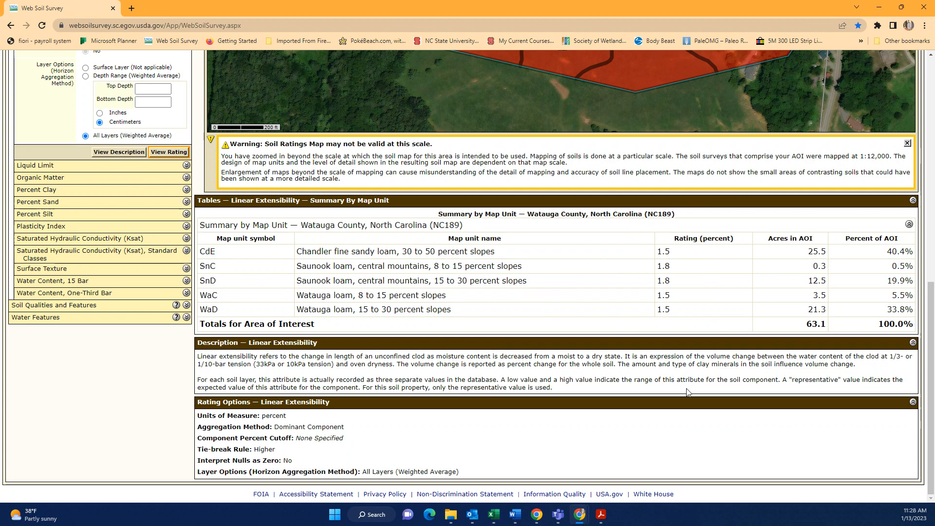
pyautogui.scroll(5, 670, 238)
pyautogui.scroll(4, 672, 390)
pyautogui.click(186, 323)
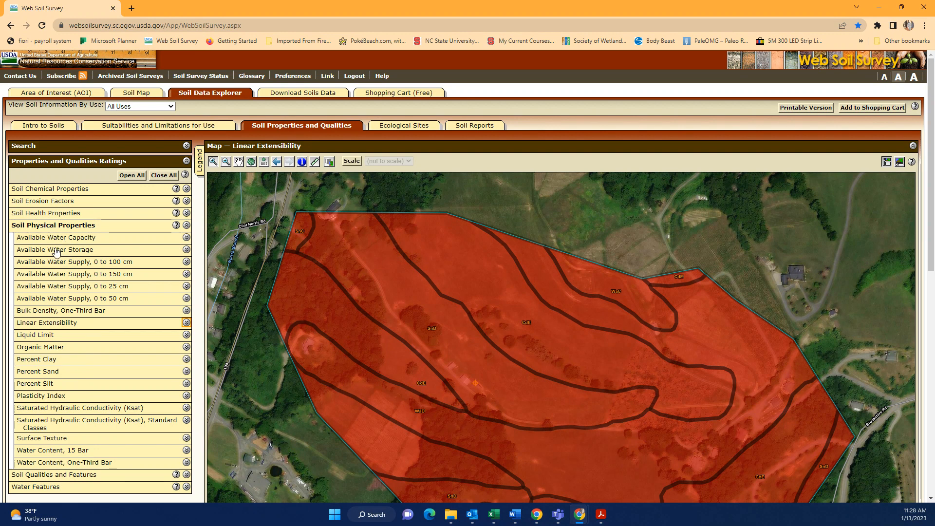
# Swap Soil Physical Properties for Soil Qualities and Features and map Depth to Bedrock, all units >200 cm
pyautogui.scroll(-2, 55, 256)
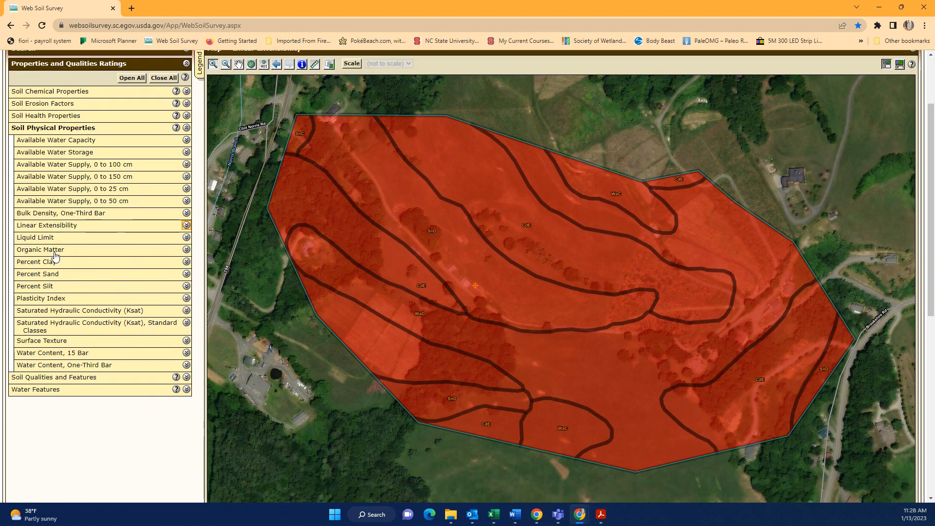
pyautogui.click(186, 127)
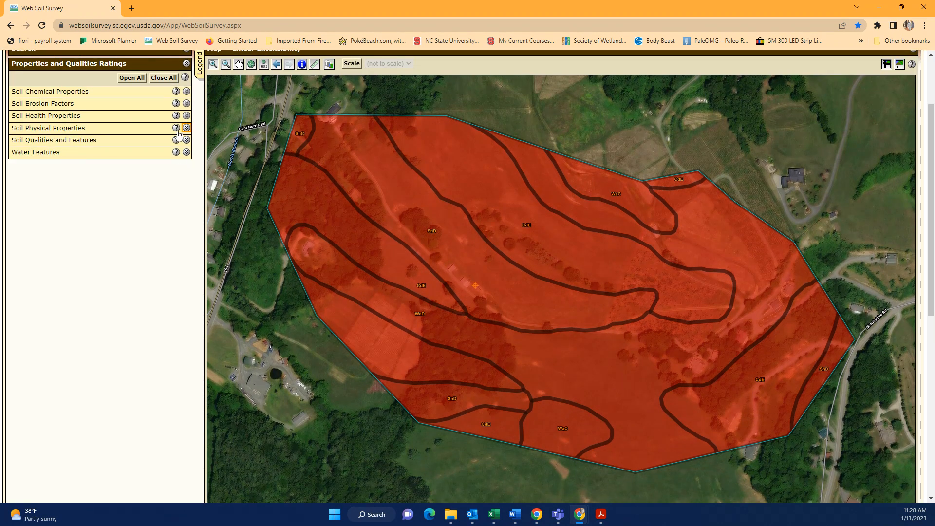
pyautogui.click(187, 141)
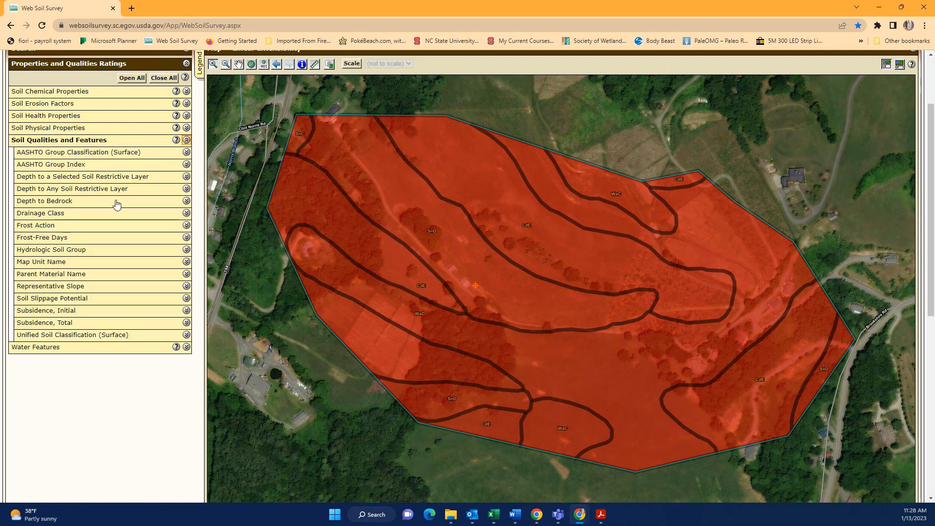
pyautogui.click(186, 200)
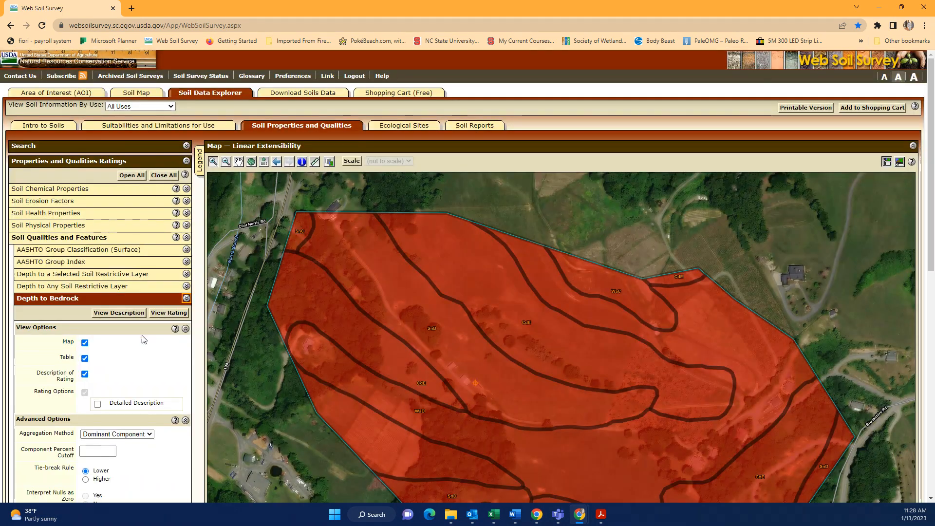
pyautogui.click(169, 313)
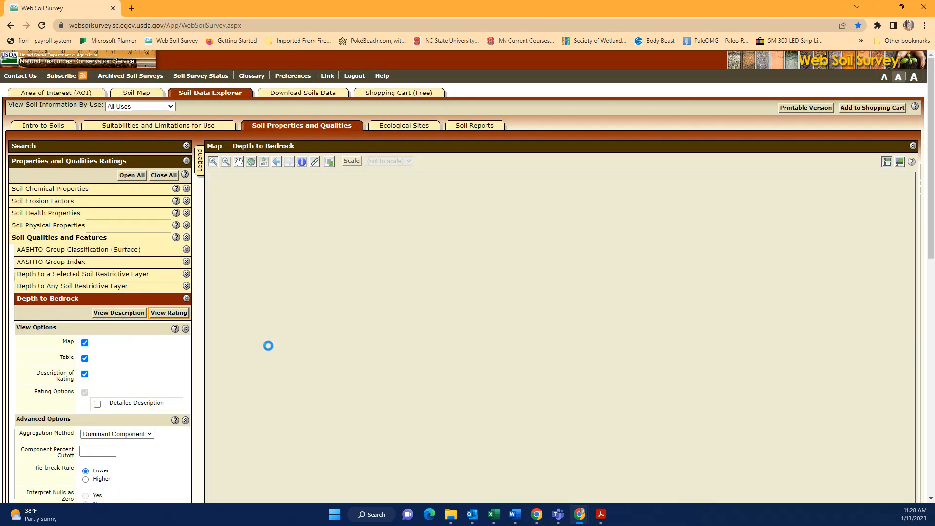
pyautogui.scroll(-8, 536, 331)
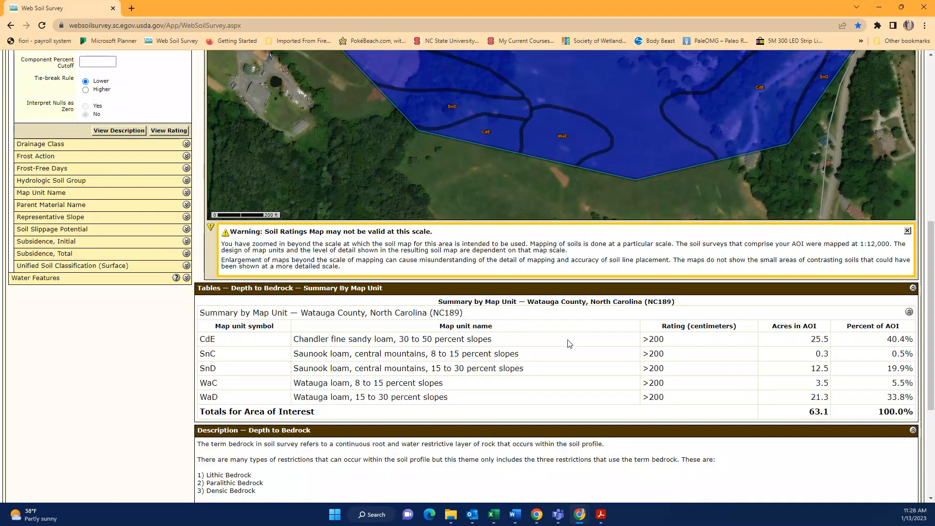
pyautogui.scroll(5, 363, 437)
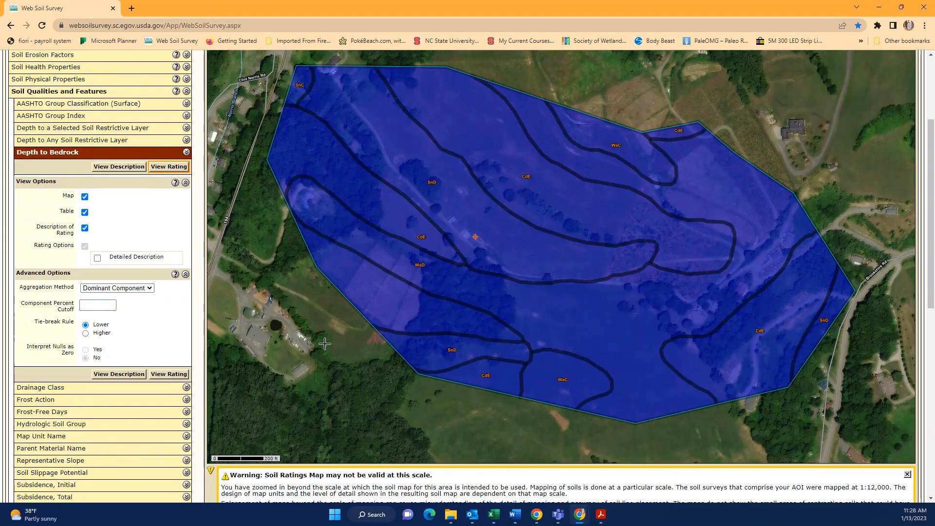
# Load the Depth to Any Soil Restrictive Layer rating and review its table, all five units >200 cm
pyautogui.click(187, 140)
pyautogui.click(171, 300)
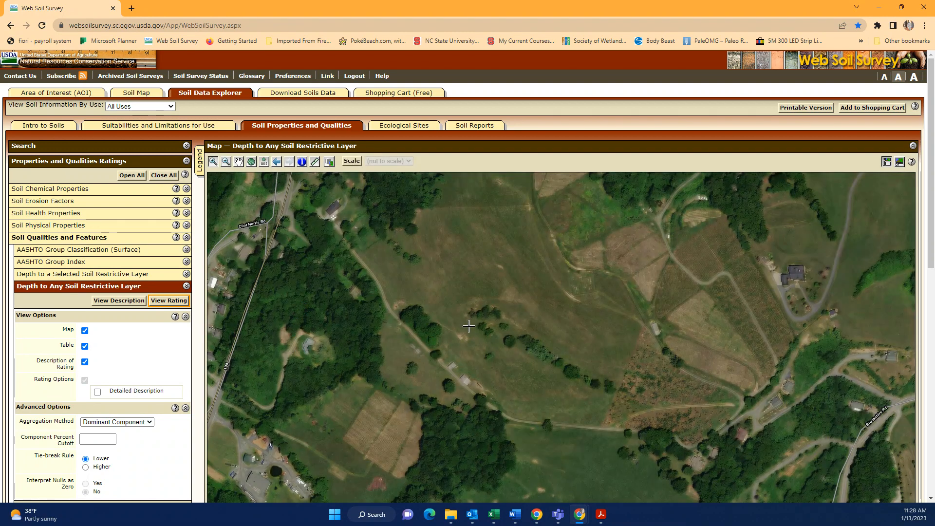
pyautogui.scroll(-5, 472, 326)
pyautogui.scroll(-1, 472, 326)
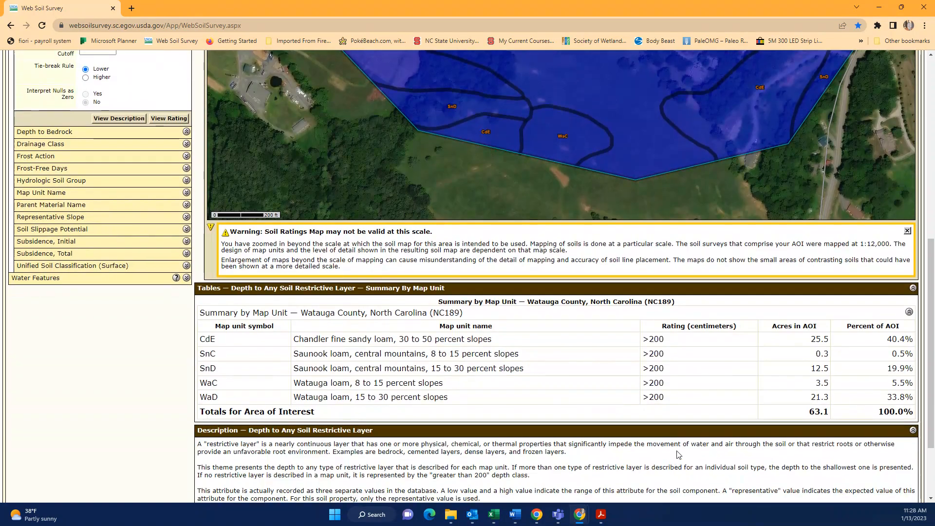
pyautogui.scroll(2, 509, 431)
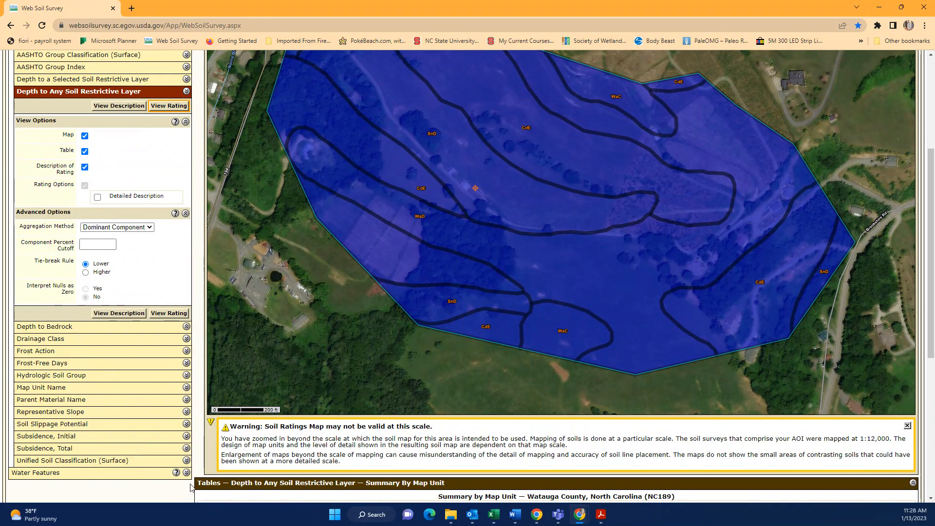
pyautogui.scroll(-4, 252, 453)
pyautogui.scroll(-1, 251, 453)
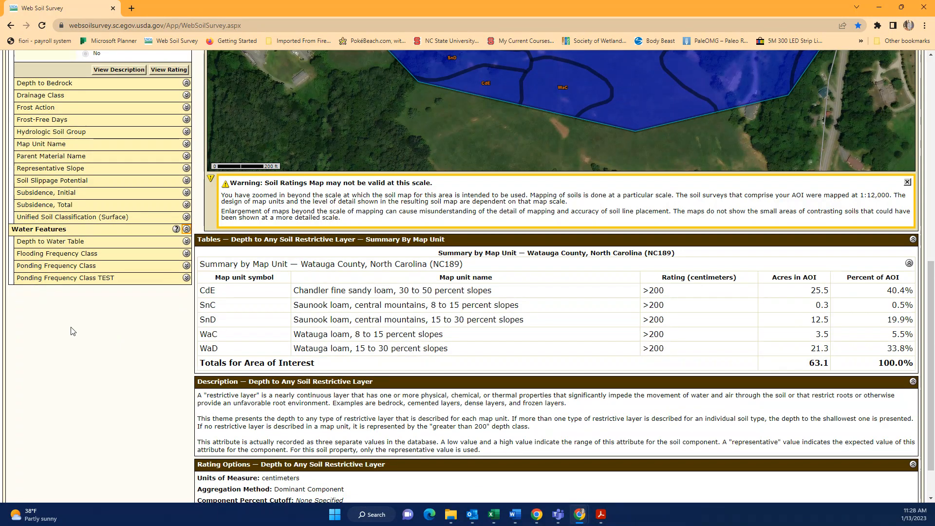
pyautogui.scroll(1, 97, 341)
pyautogui.scroll(2, 166, 352)
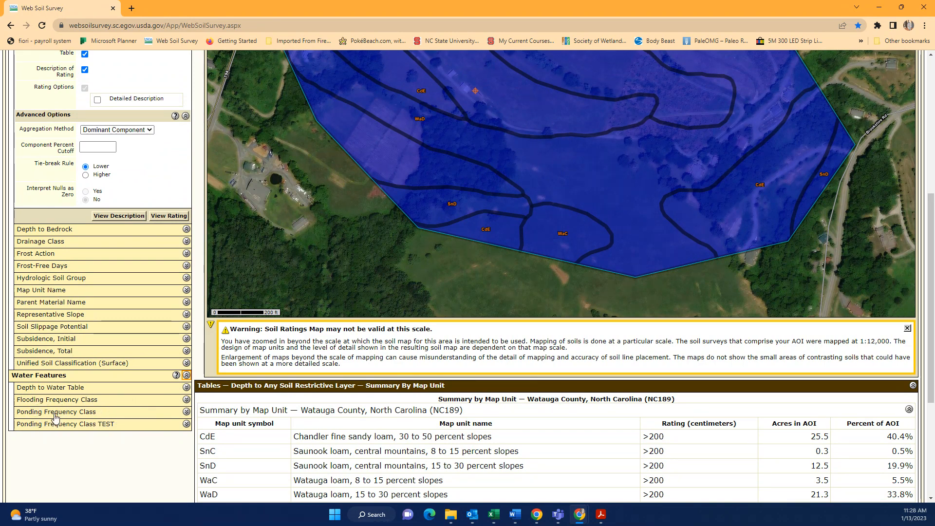
# Collapse Soil Qualities and Features and Water Features; expand Soil Physical, Soil Health and Soil Erosion Factors
pyautogui.scroll(6, 115, 399)
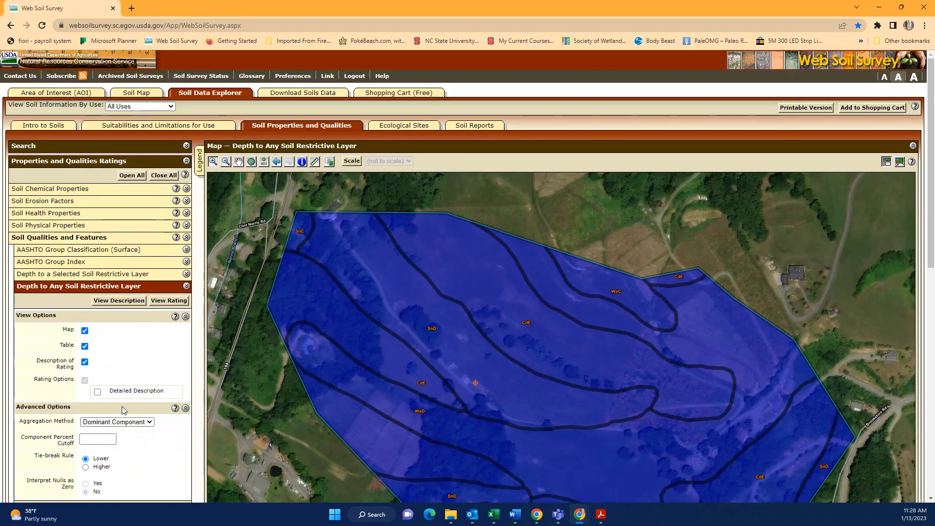
pyautogui.click(187, 238)
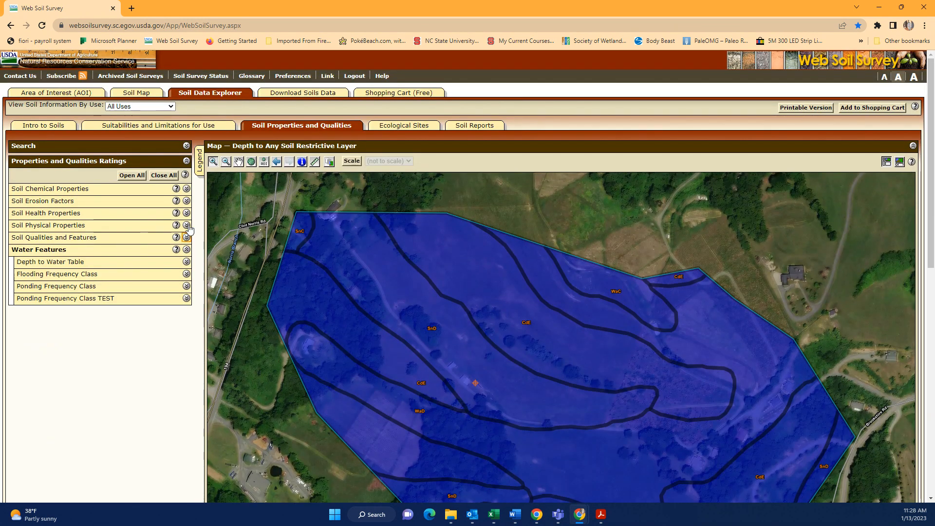
pyautogui.click(187, 250)
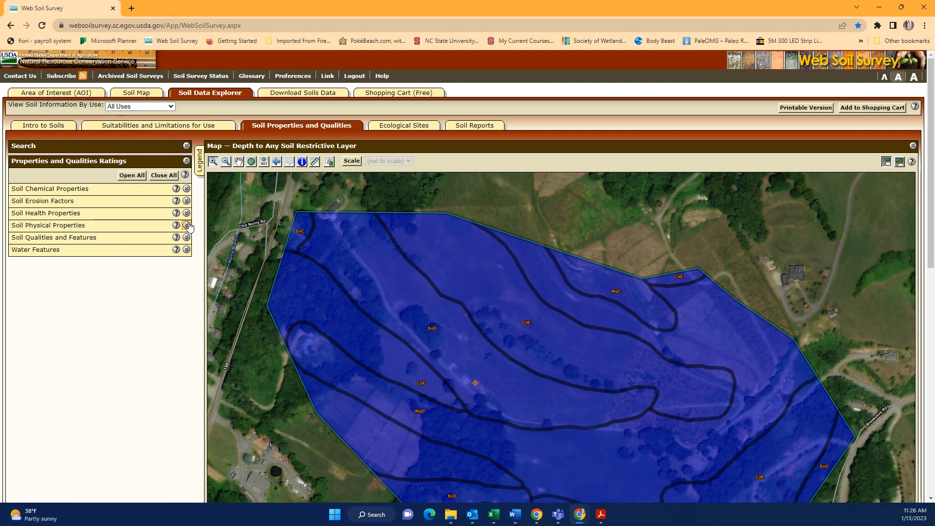
pyautogui.click(187, 226)
pyautogui.click(187, 213)
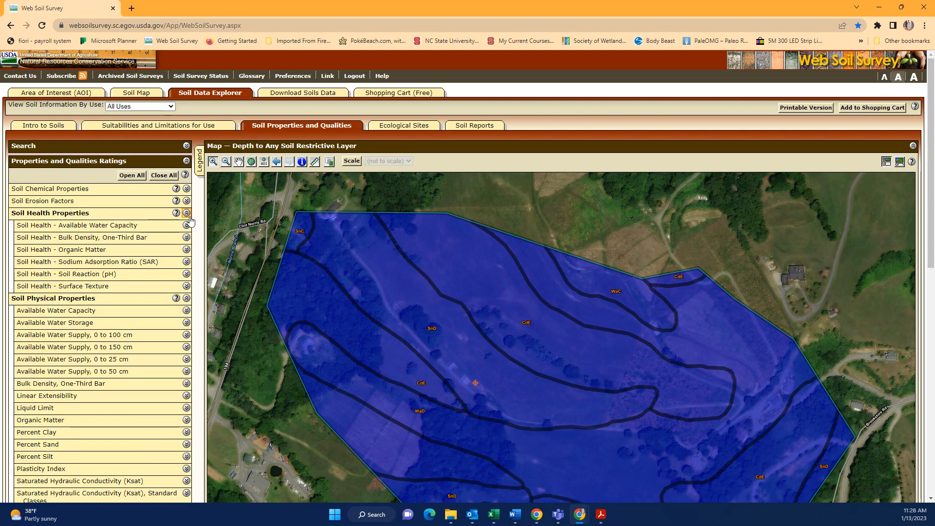
pyautogui.click(187, 201)
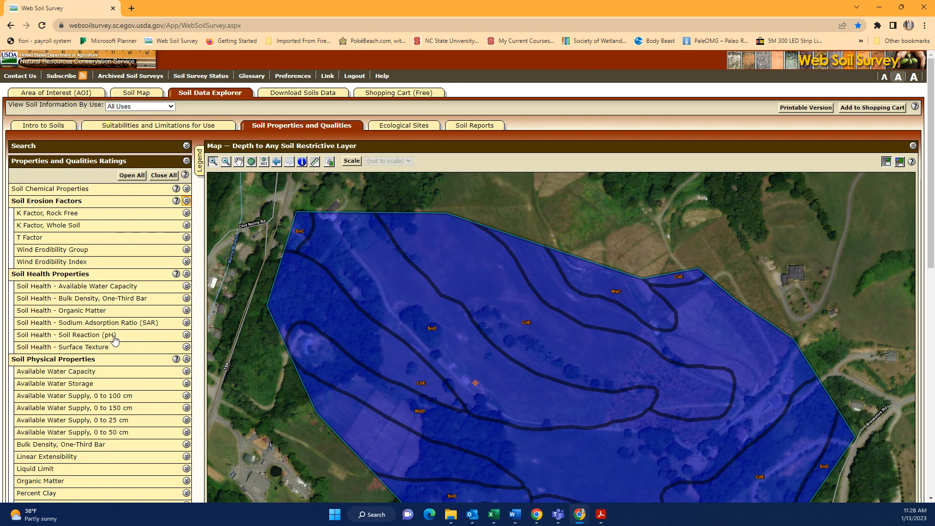
# Map Soil Health - Soil Reaction (pH) for the area and review its 4.8 to 5.3 ratings table
pyautogui.click(186, 334)
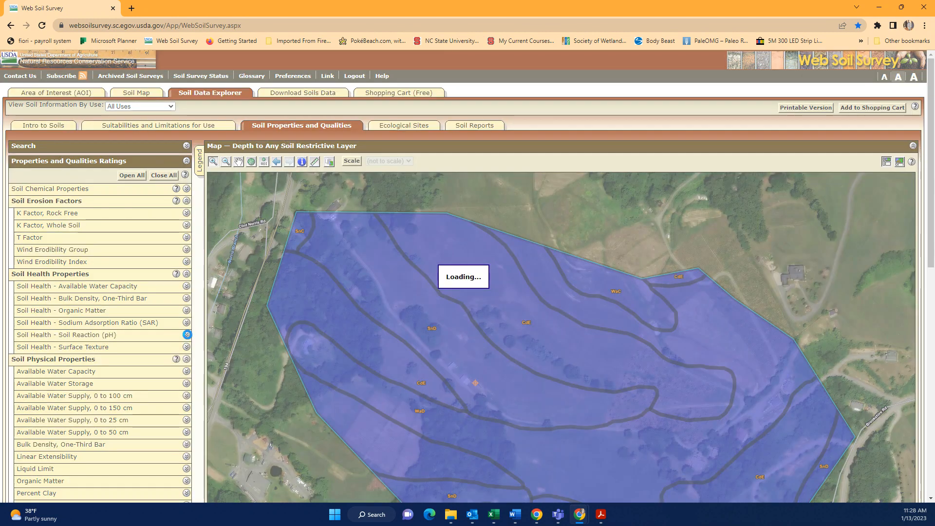
pyautogui.click(167, 350)
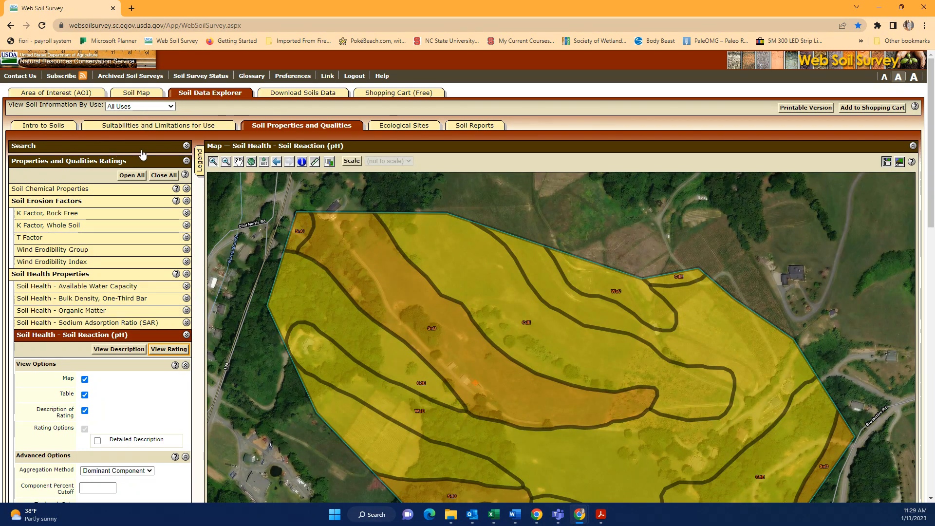
pyautogui.scroll(-3, 398, 322)
pyautogui.scroll(-8, 401, 306)
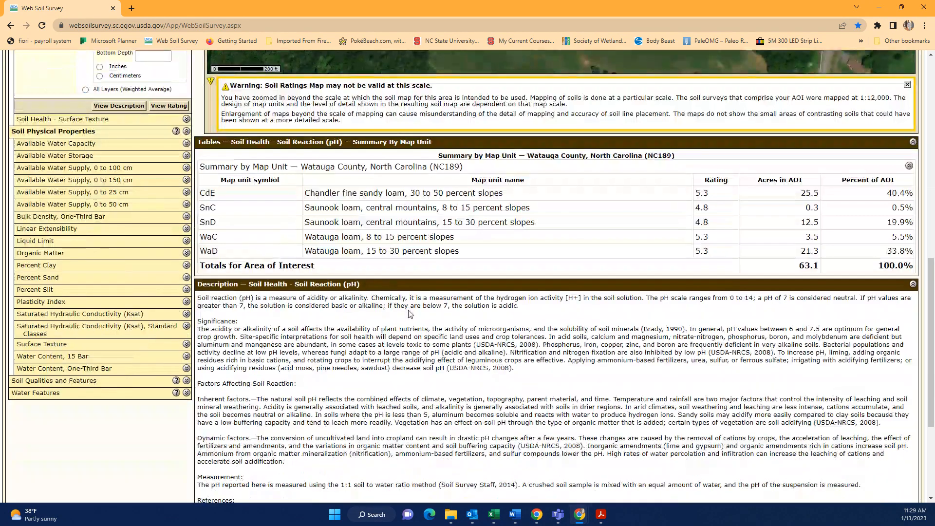
pyautogui.scroll(2, 411, 314)
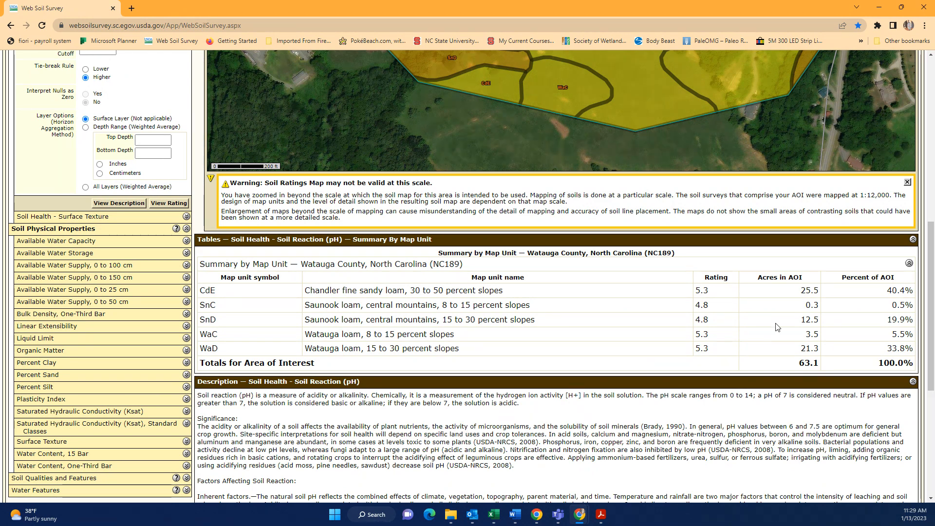
pyautogui.scroll(-3, 507, 414)
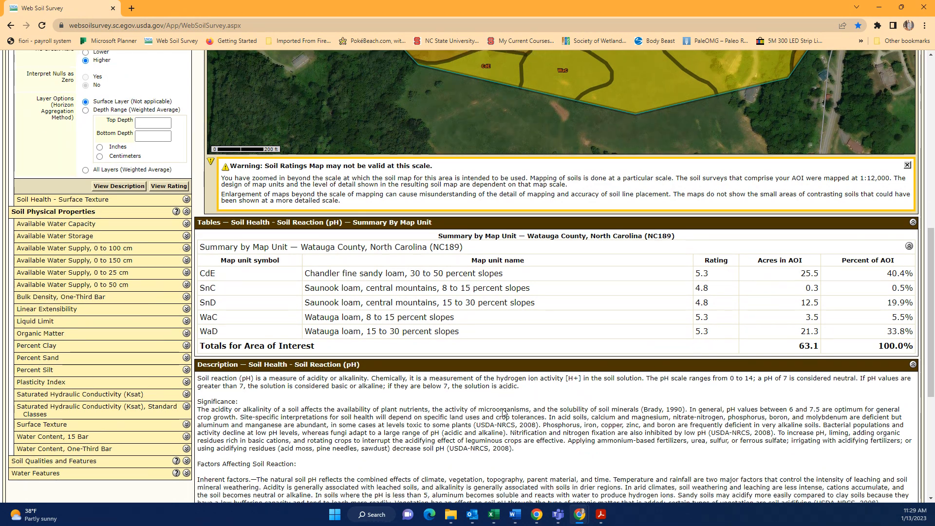
pyautogui.scroll(5, 460, 428)
pyautogui.scroll(5, 460, 427)
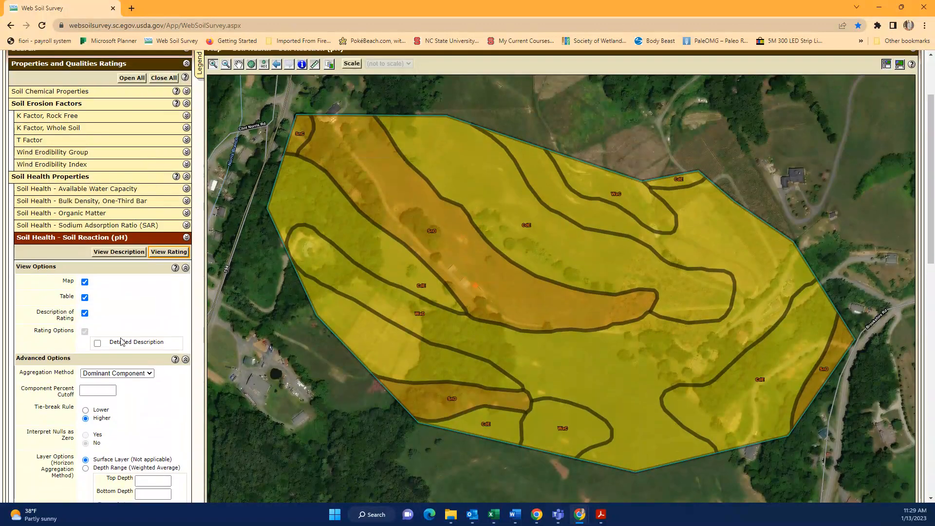
# Collapse the Soil Reaction (pH) options and expand the Soil Chemical Properties ratings list
pyautogui.click(186, 237)
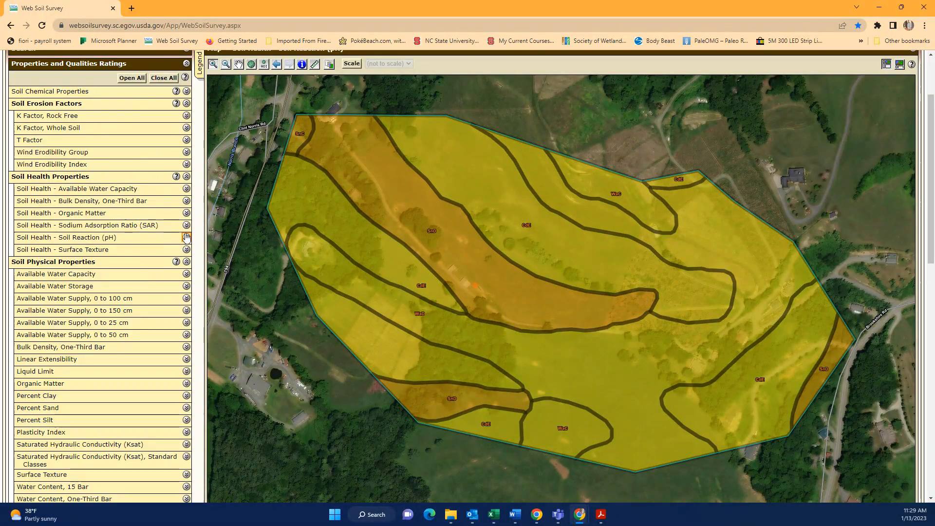
pyautogui.scroll(2, 188, 240)
pyautogui.click(186, 189)
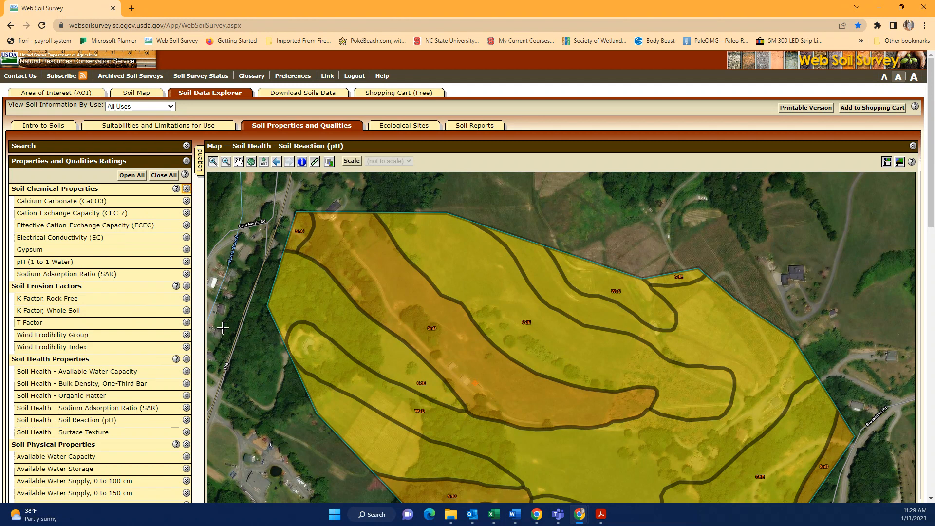
pyautogui.scroll(-3, 250, 329)
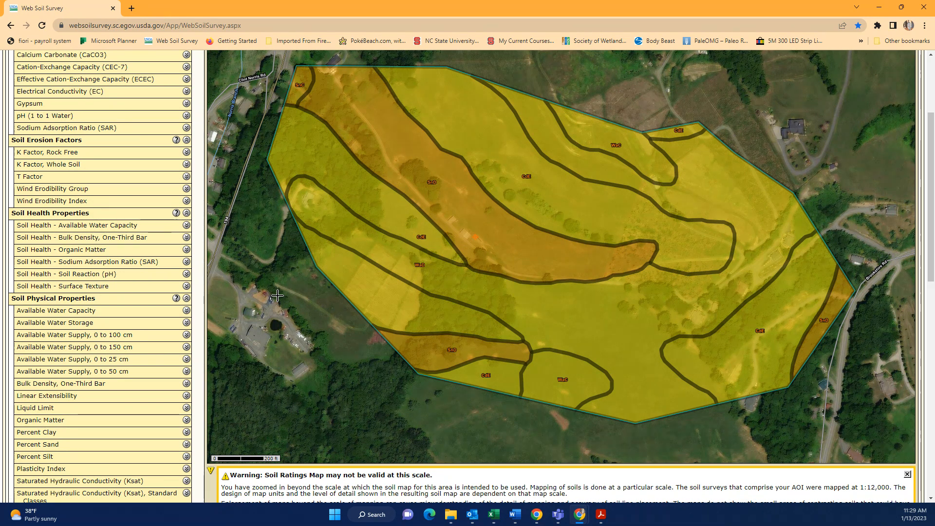
pyautogui.scroll(3, 203, 106)
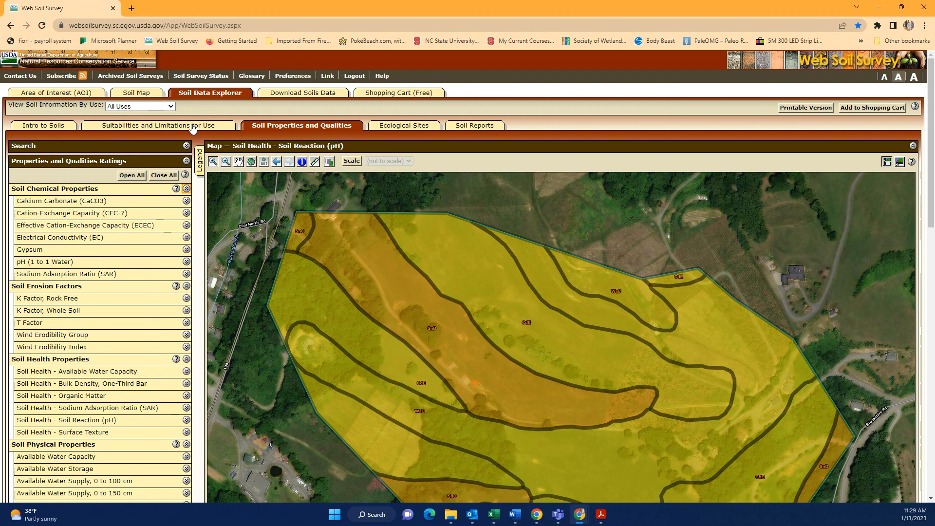
# Open the Suitabilities and Limitations for Use section in Web Soil Survey
pyautogui.click(193, 128)
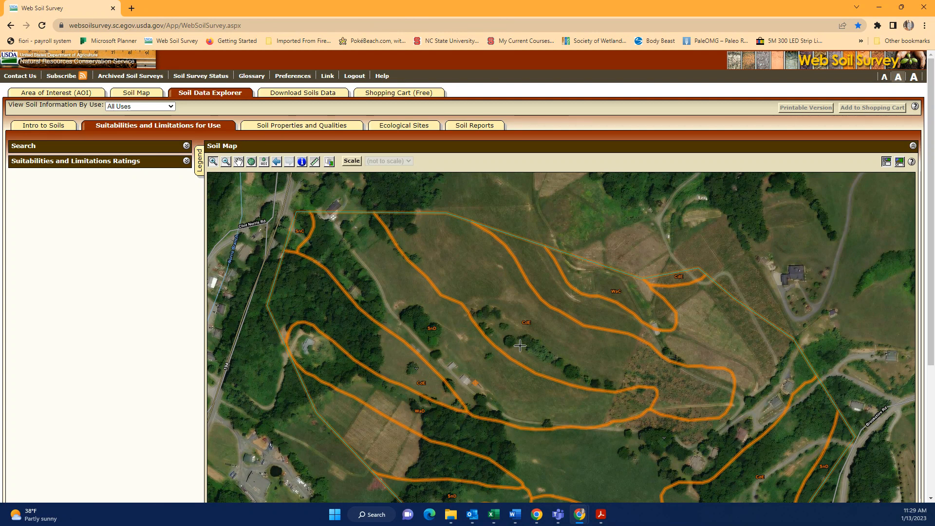
# Switch to the Soils_Practices.xlsx Soil Concerns matrix in Excel
pyautogui.click(494, 514)
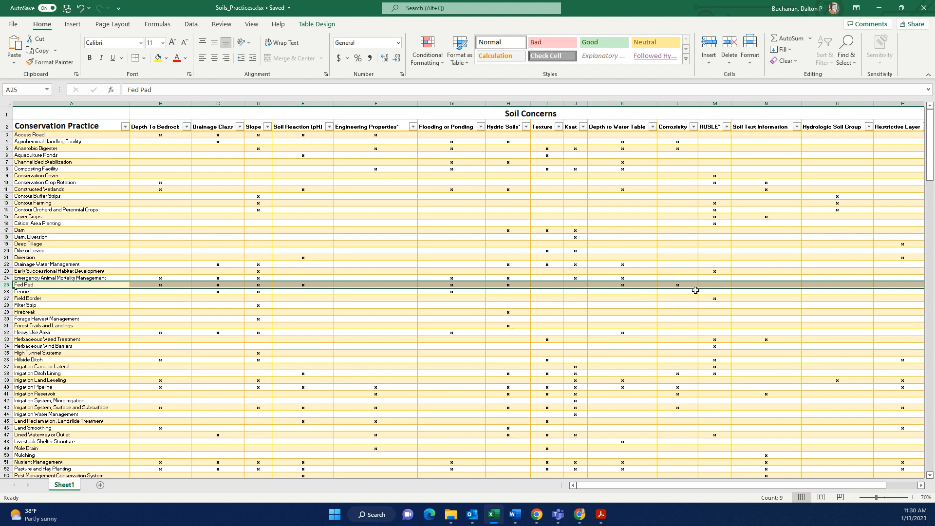
pyautogui.moveTo(679, 486)
pyautogui.mouseDown()
pyautogui.moveTo(722, 483)
pyautogui.moveTo(679, 483)
pyautogui.mouseUp()
pyautogui.scroll(-7, 93, 282)
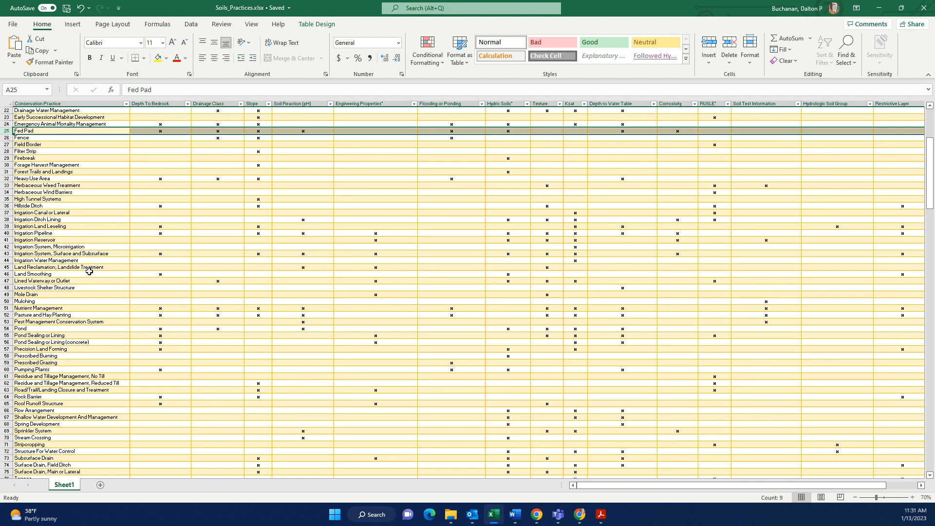